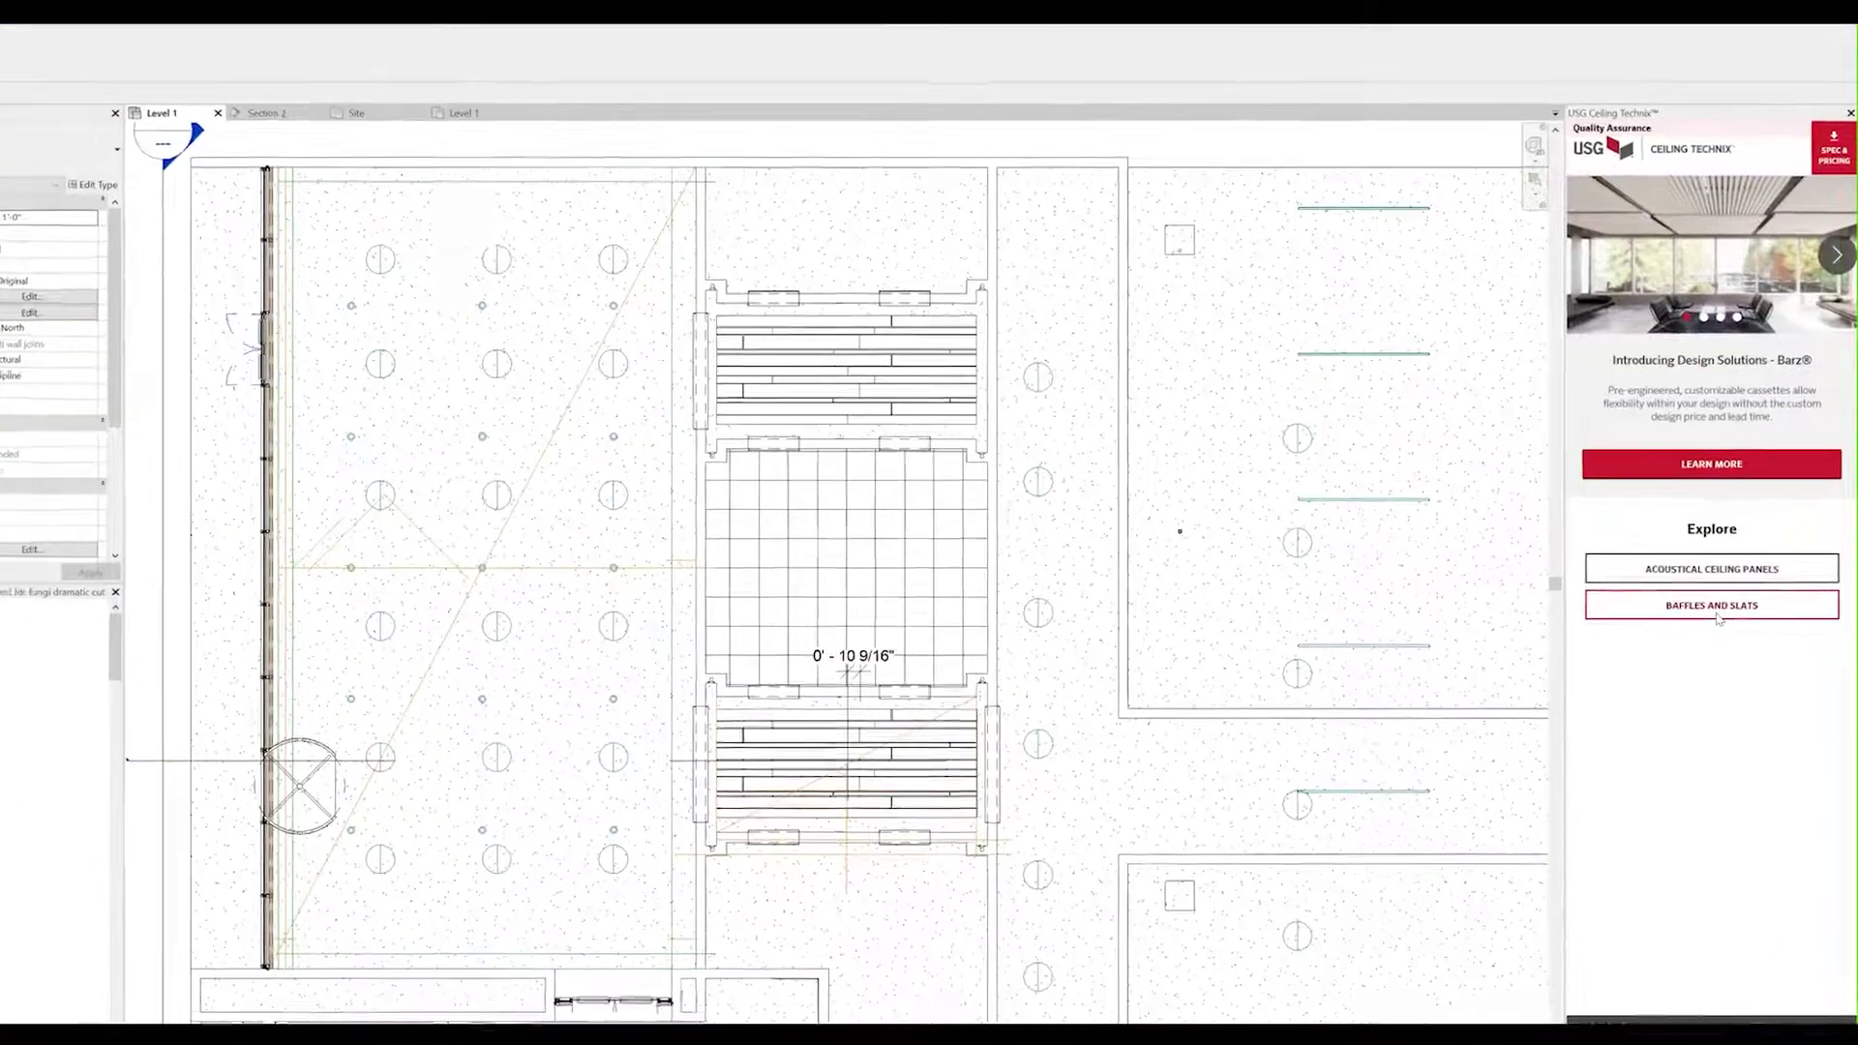
Select Barz design B103004 (European Cherry, 3' offset) from the Baffles and Slats range
{"action": "left_click", "coordinate": [1723, 586]}
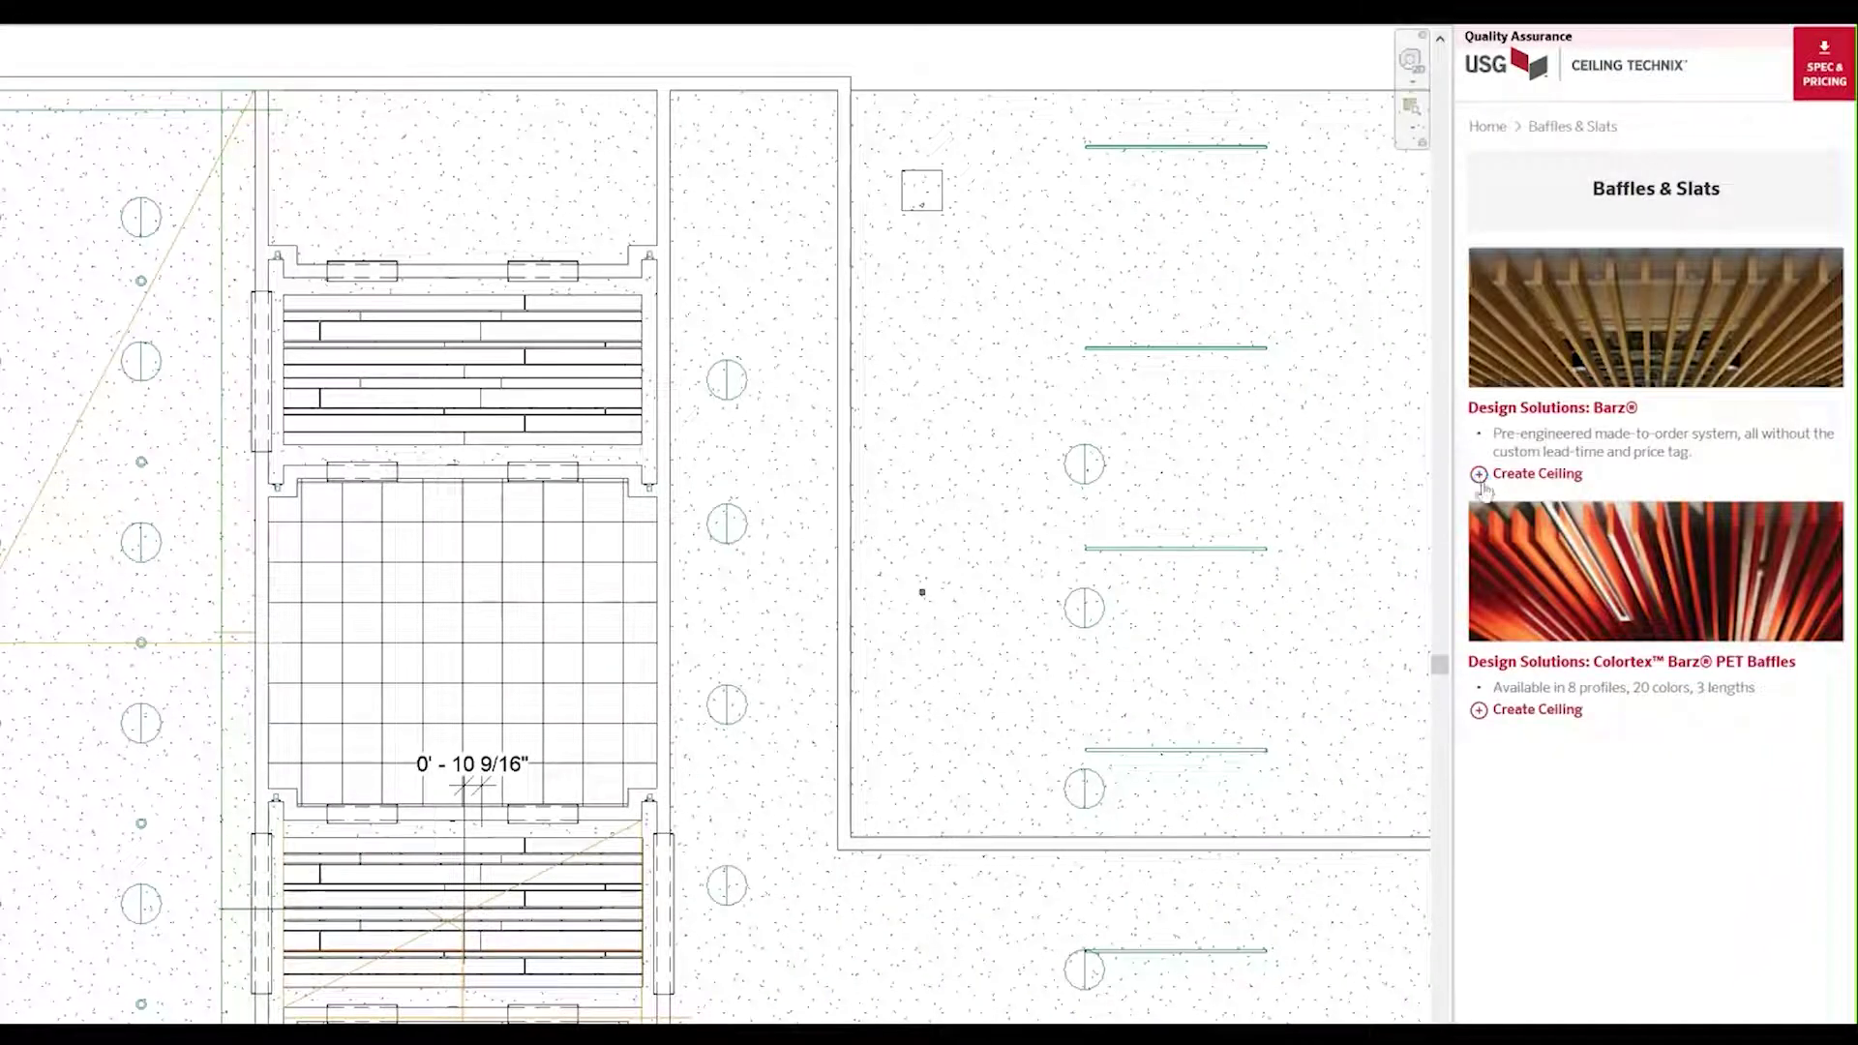
{"action": "left_click", "coordinate": [1484, 482]}
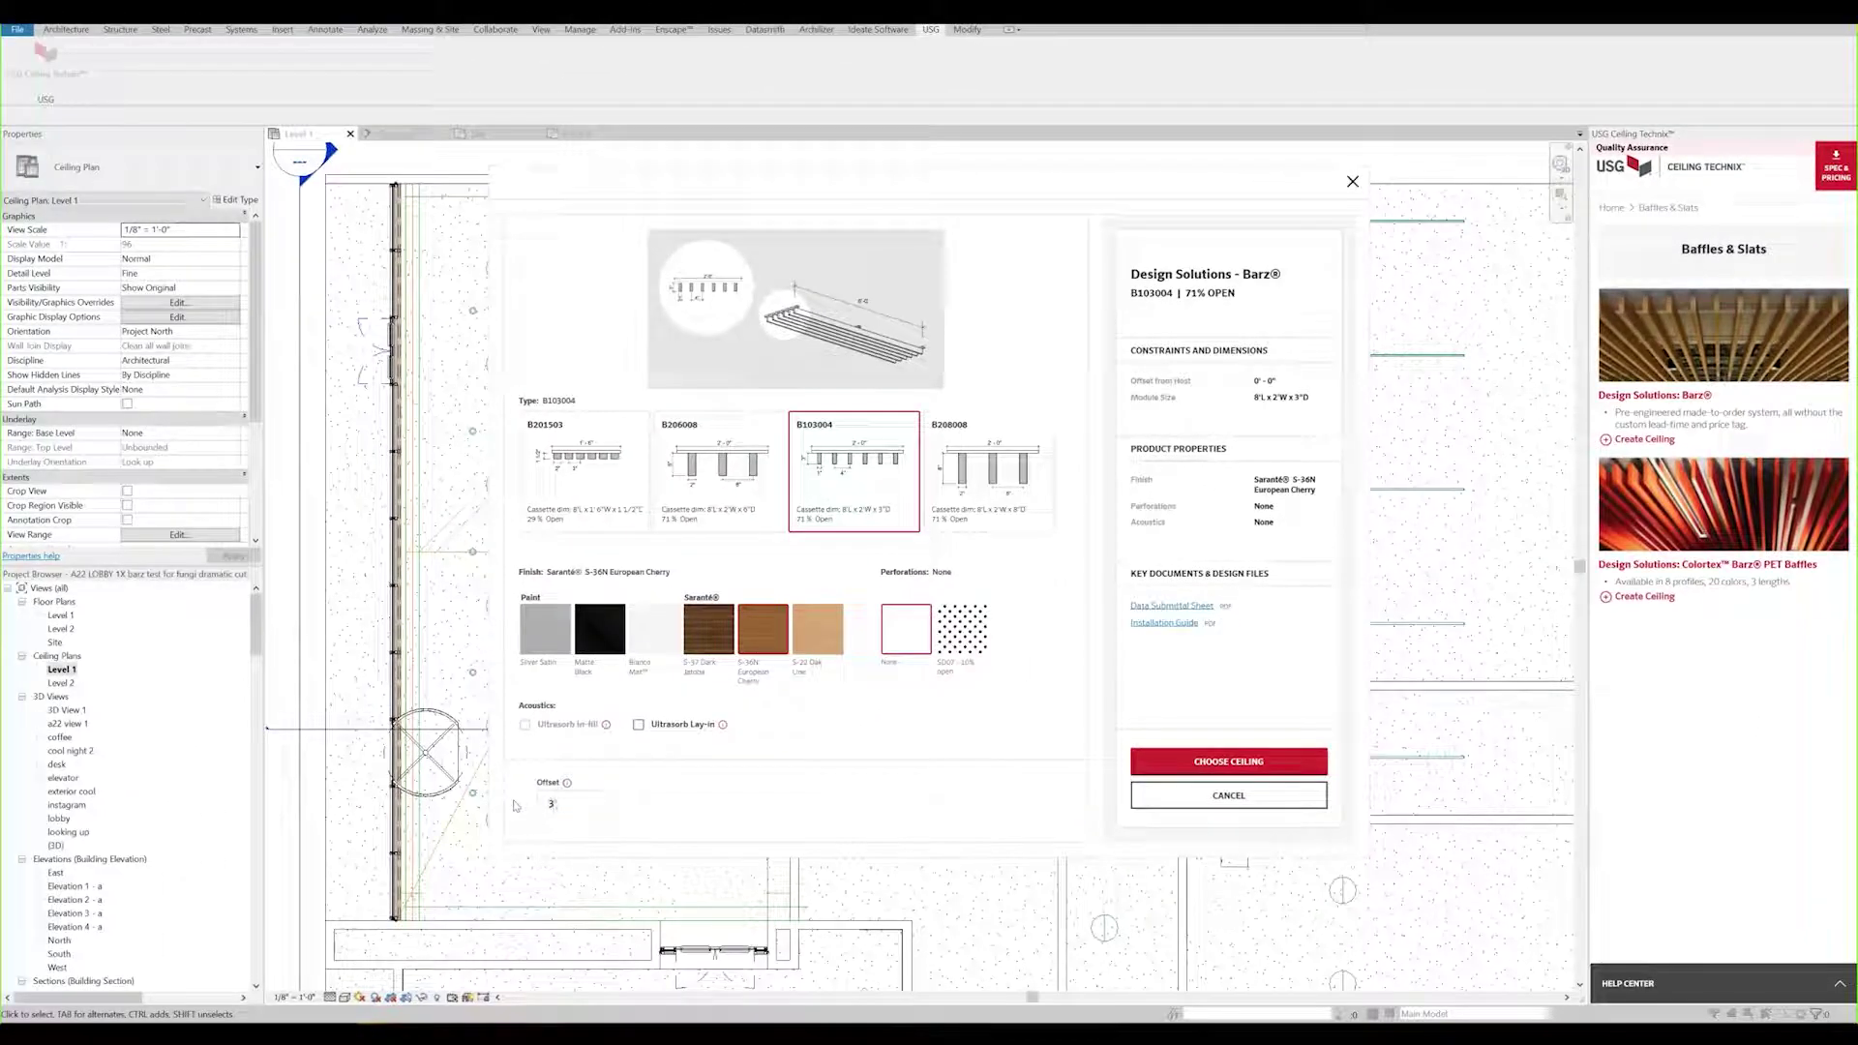
{"action": "left_click", "coordinate": [1183, 761]}
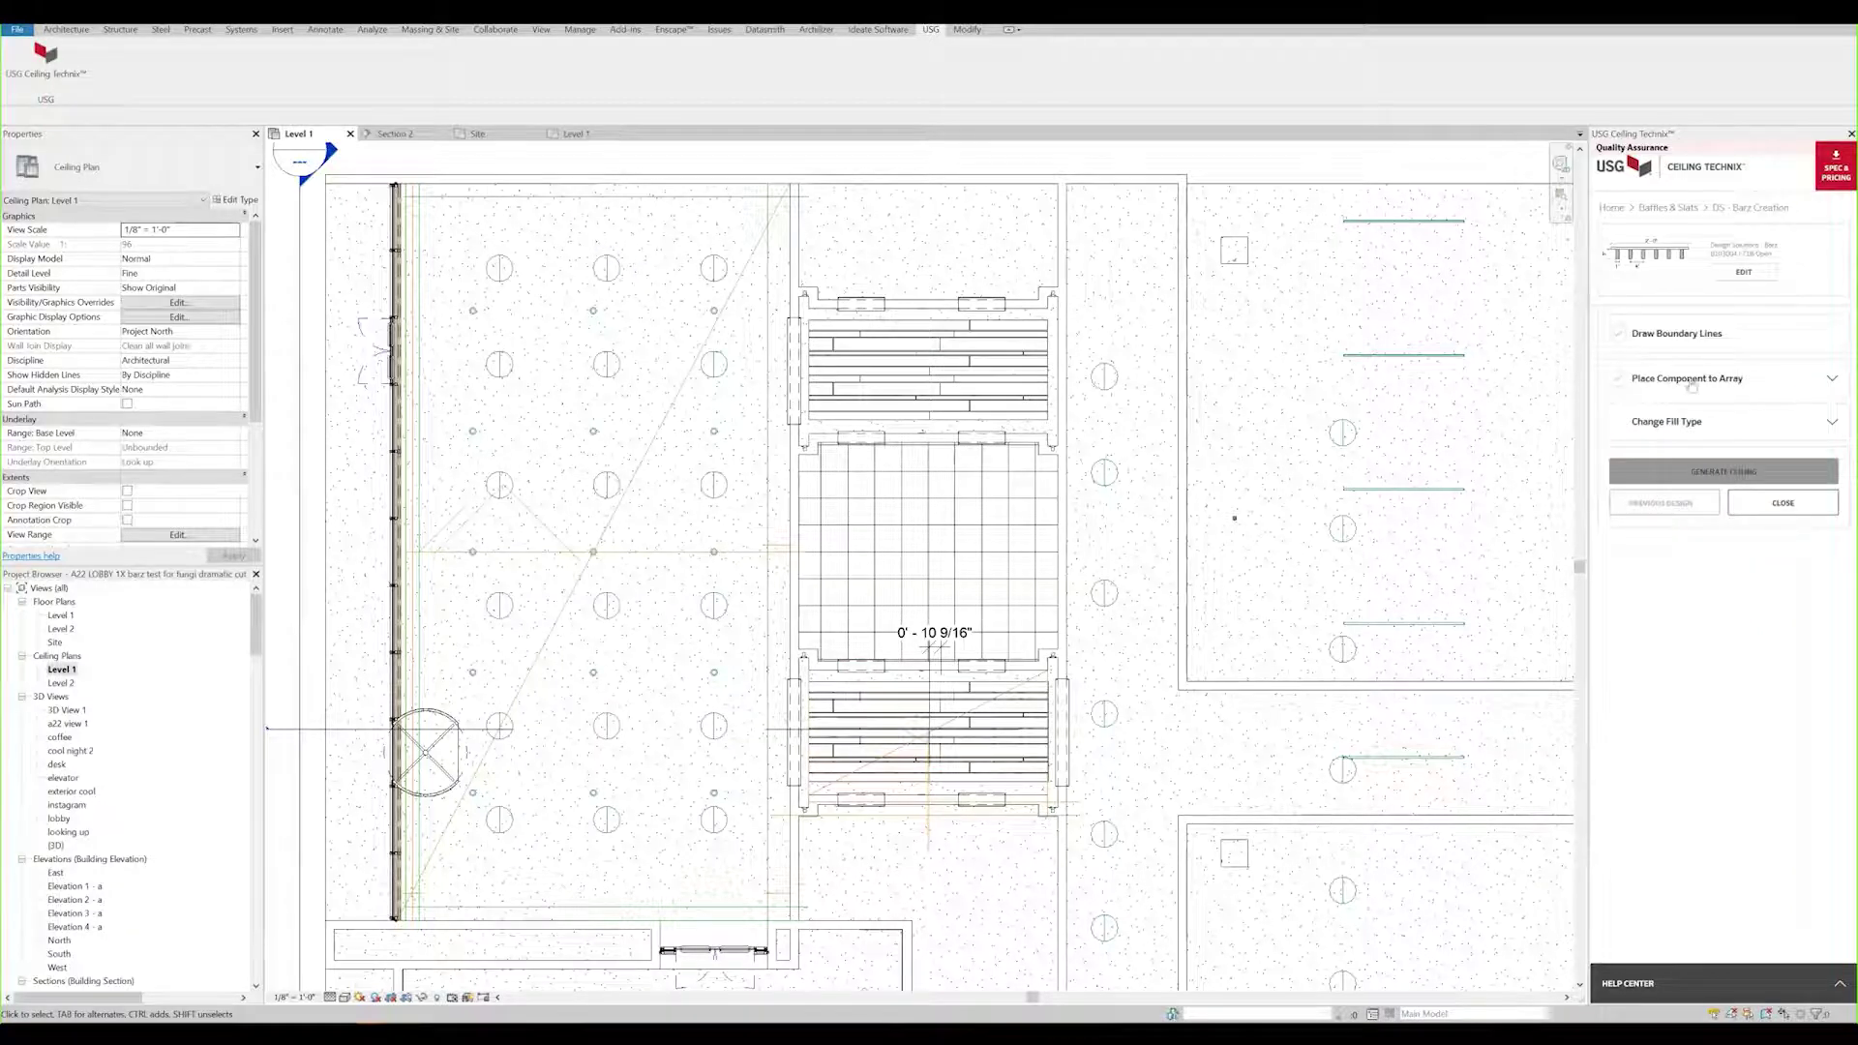
Sketch the ceiling boundary from the picked top and right edges plus a wall-side arc, then finish it
{"action": "left_click", "coordinate": [1678, 340]}
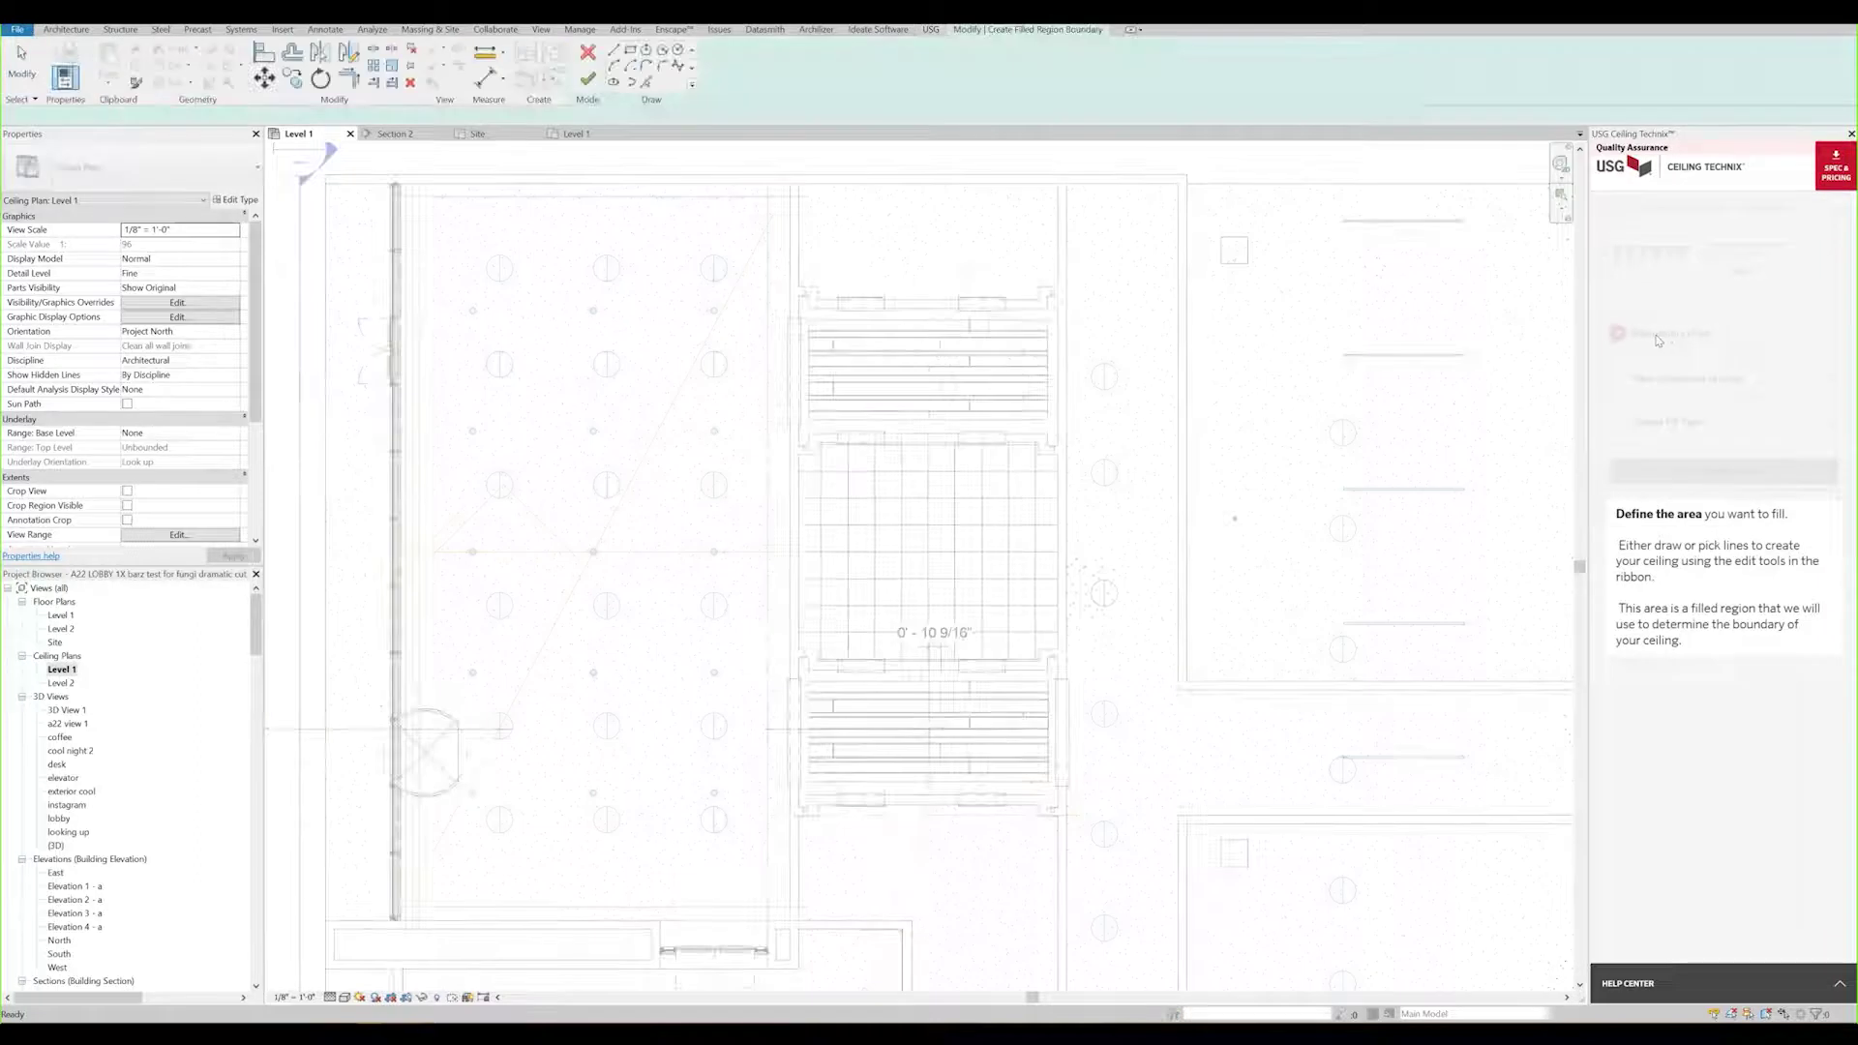
{"action": "left_click", "coordinate": [647, 83]}
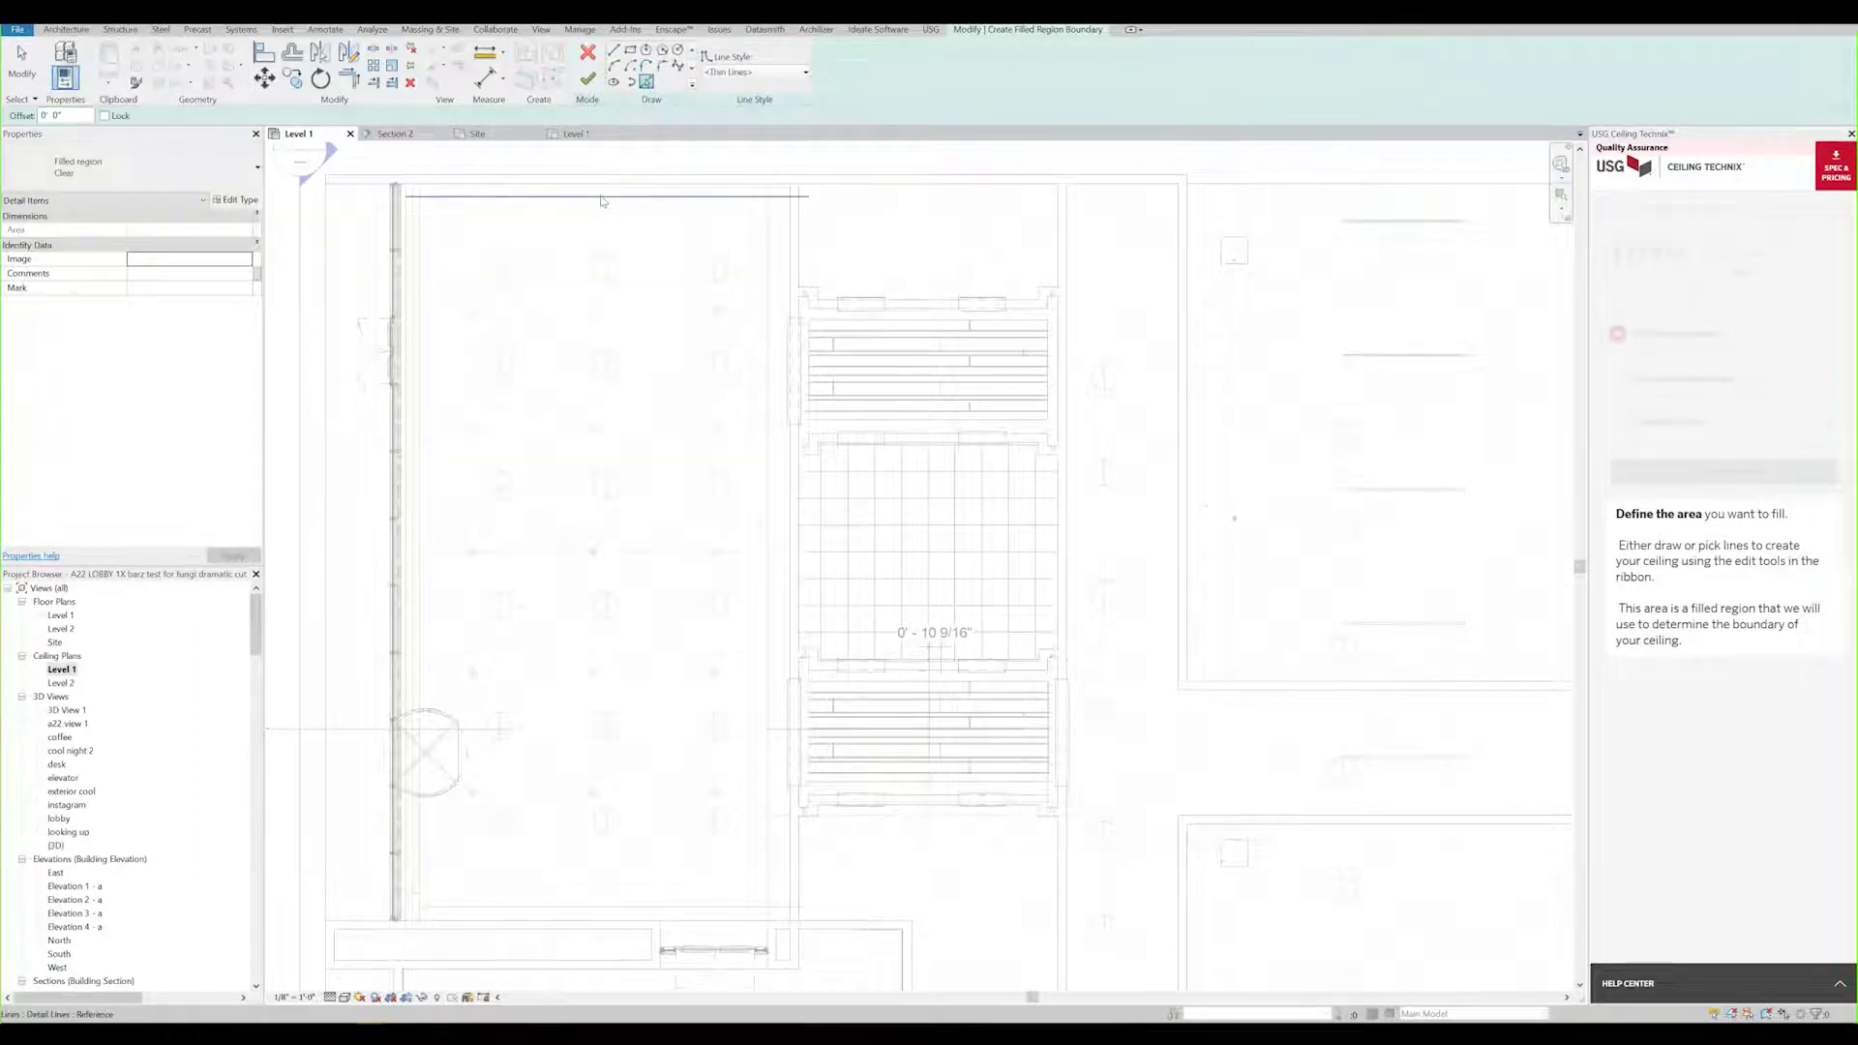
{"action": "left_click", "coordinate": [743, 203]}
{"action": "left_click", "coordinate": [752, 539]}
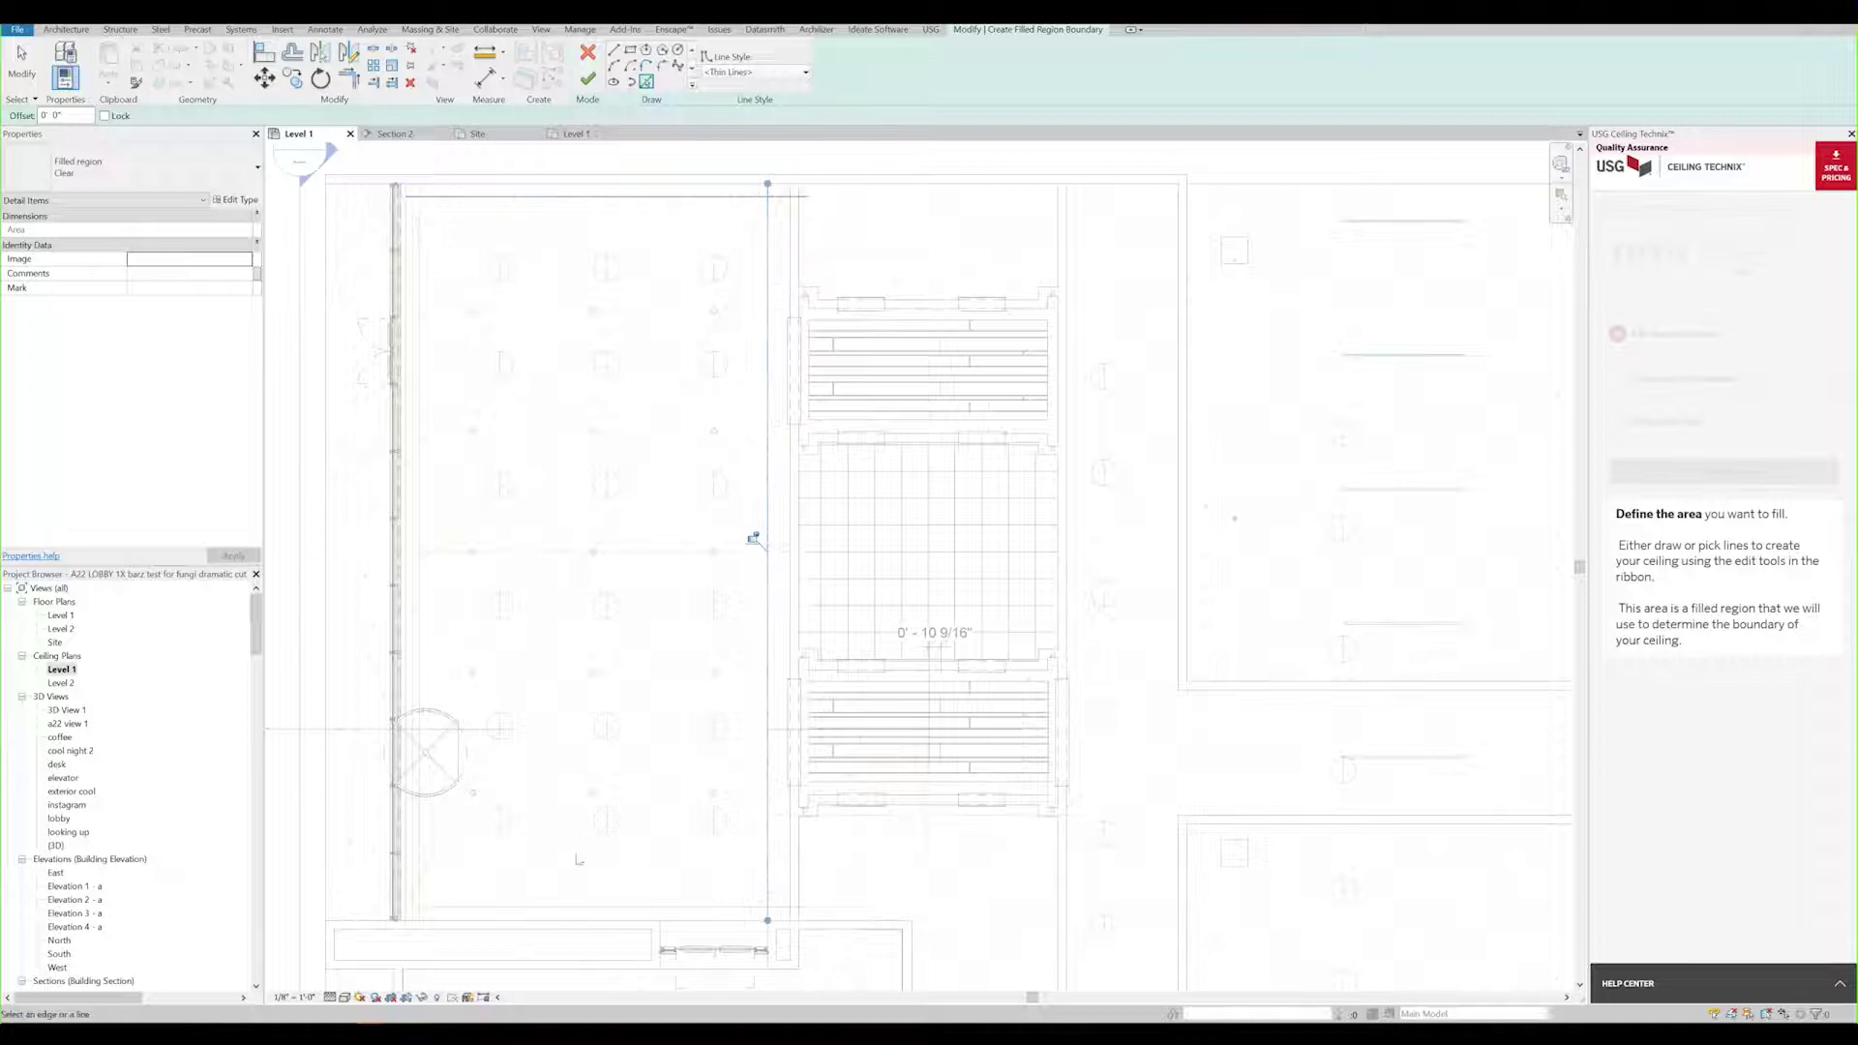
{"action": "key", "text": "l"}
{"action": "key", "text": "i"}
{"action": "scroll", "coordinate": [403, 913], "scroll_direction": "up", "scroll_amount": 2}
{"action": "scroll", "coordinate": [412, 883], "scroll_direction": "up", "scroll_amount": 2}
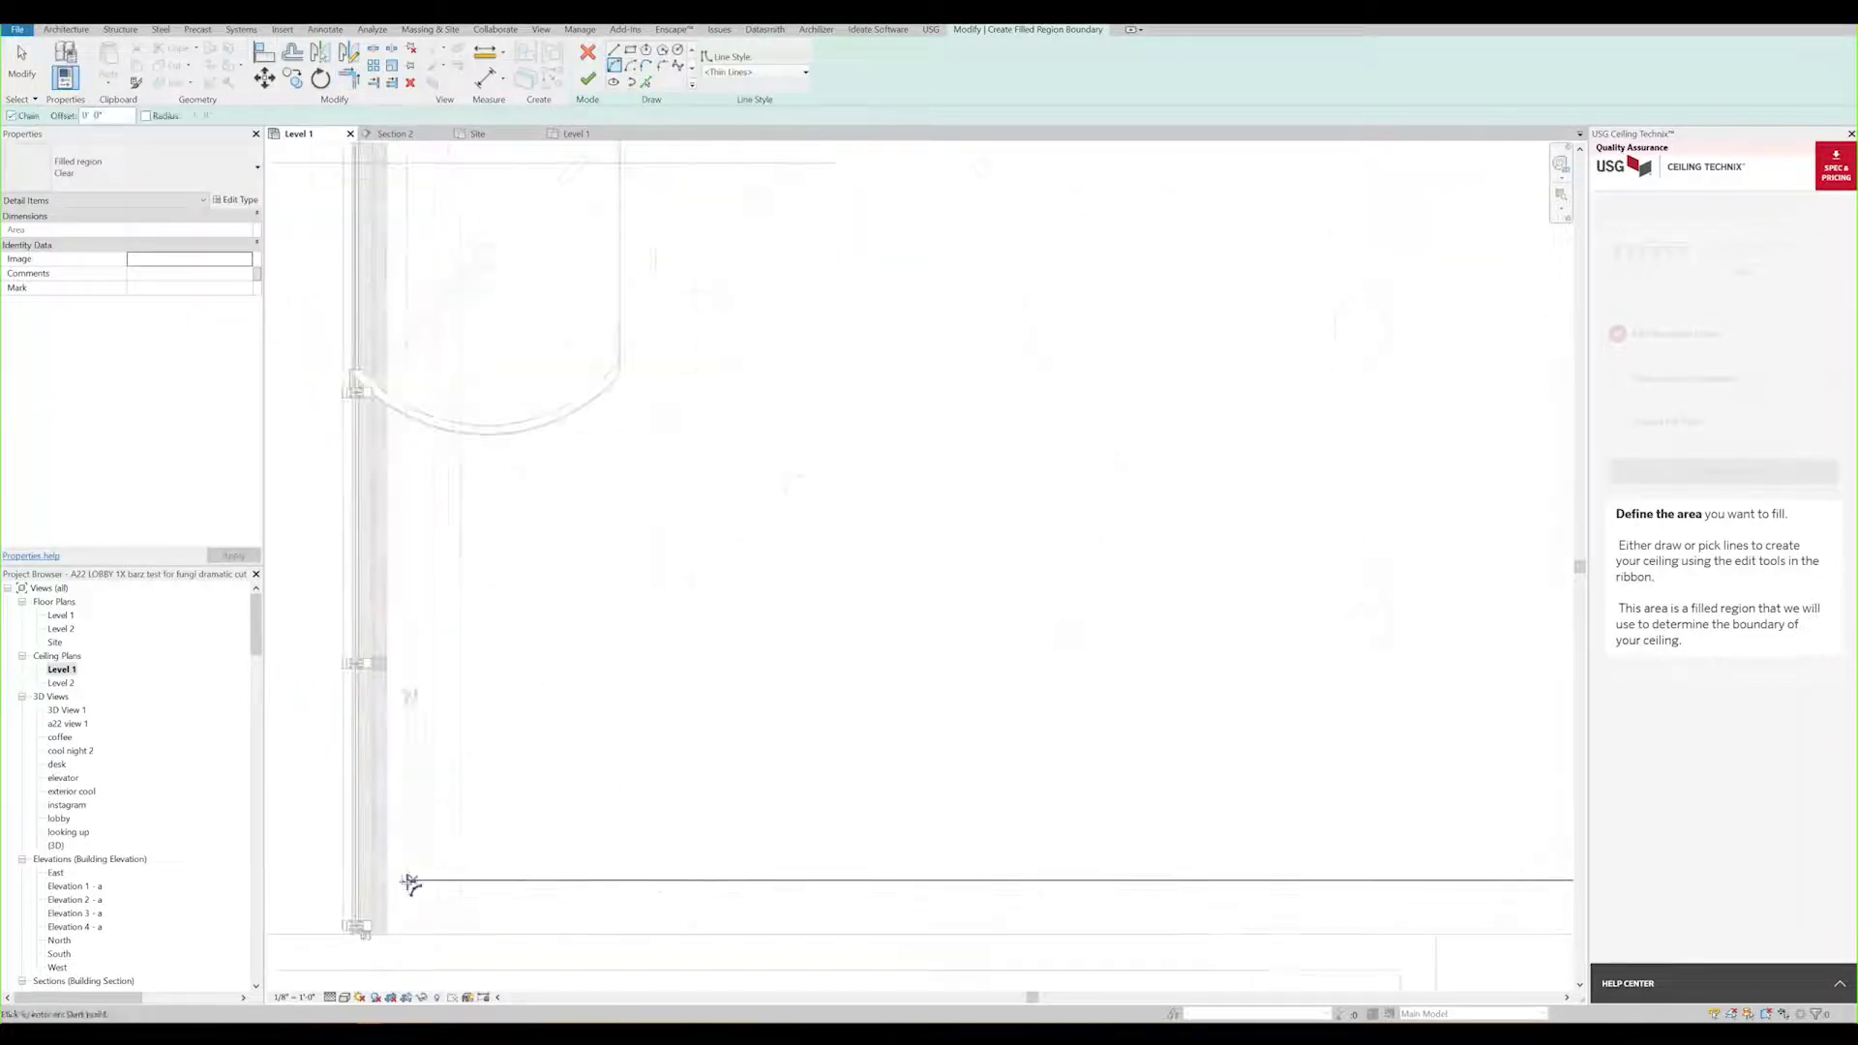
{"action": "scroll", "coordinate": [411, 884], "scroll_direction": "down", "scroll_amount": 3}
{"action": "middle_click_drag", "start_coordinate": [435, 727], "coordinate": [531, 507]}
{"action": "scroll", "coordinate": [514, 422], "scroll_direction": "up", "scroll_amount": 2}
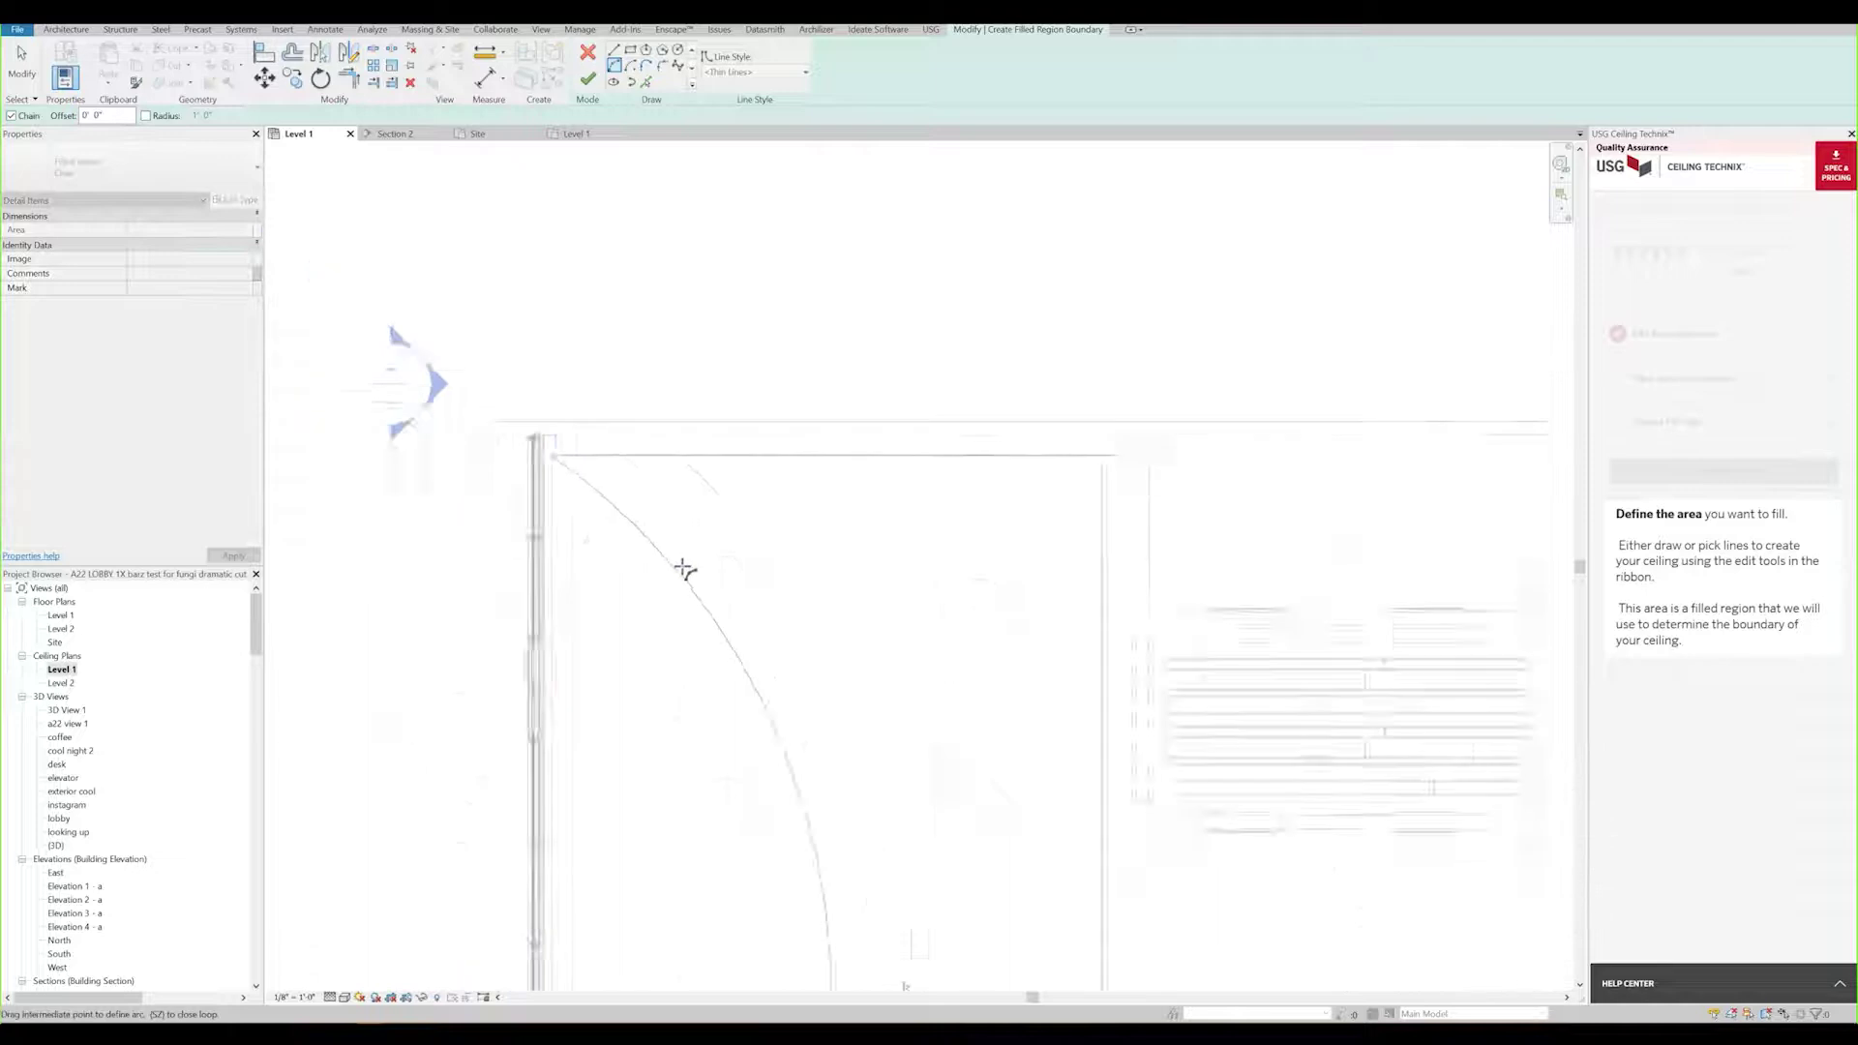
{"action": "scroll", "coordinate": [755, 655], "scroll_direction": "down", "scroll_amount": 2}
{"action": "scroll", "coordinate": [835, 697], "scroll_direction": "up", "scroll_amount": 2}
{"action": "left_click", "coordinate": [840, 696]}
{"action": "key", "text": "Escape"}
{"action": "key", "text": "Escape"}
{"action": "scroll", "coordinate": [753, 652], "scroll_direction": "up", "scroll_amount": 1}
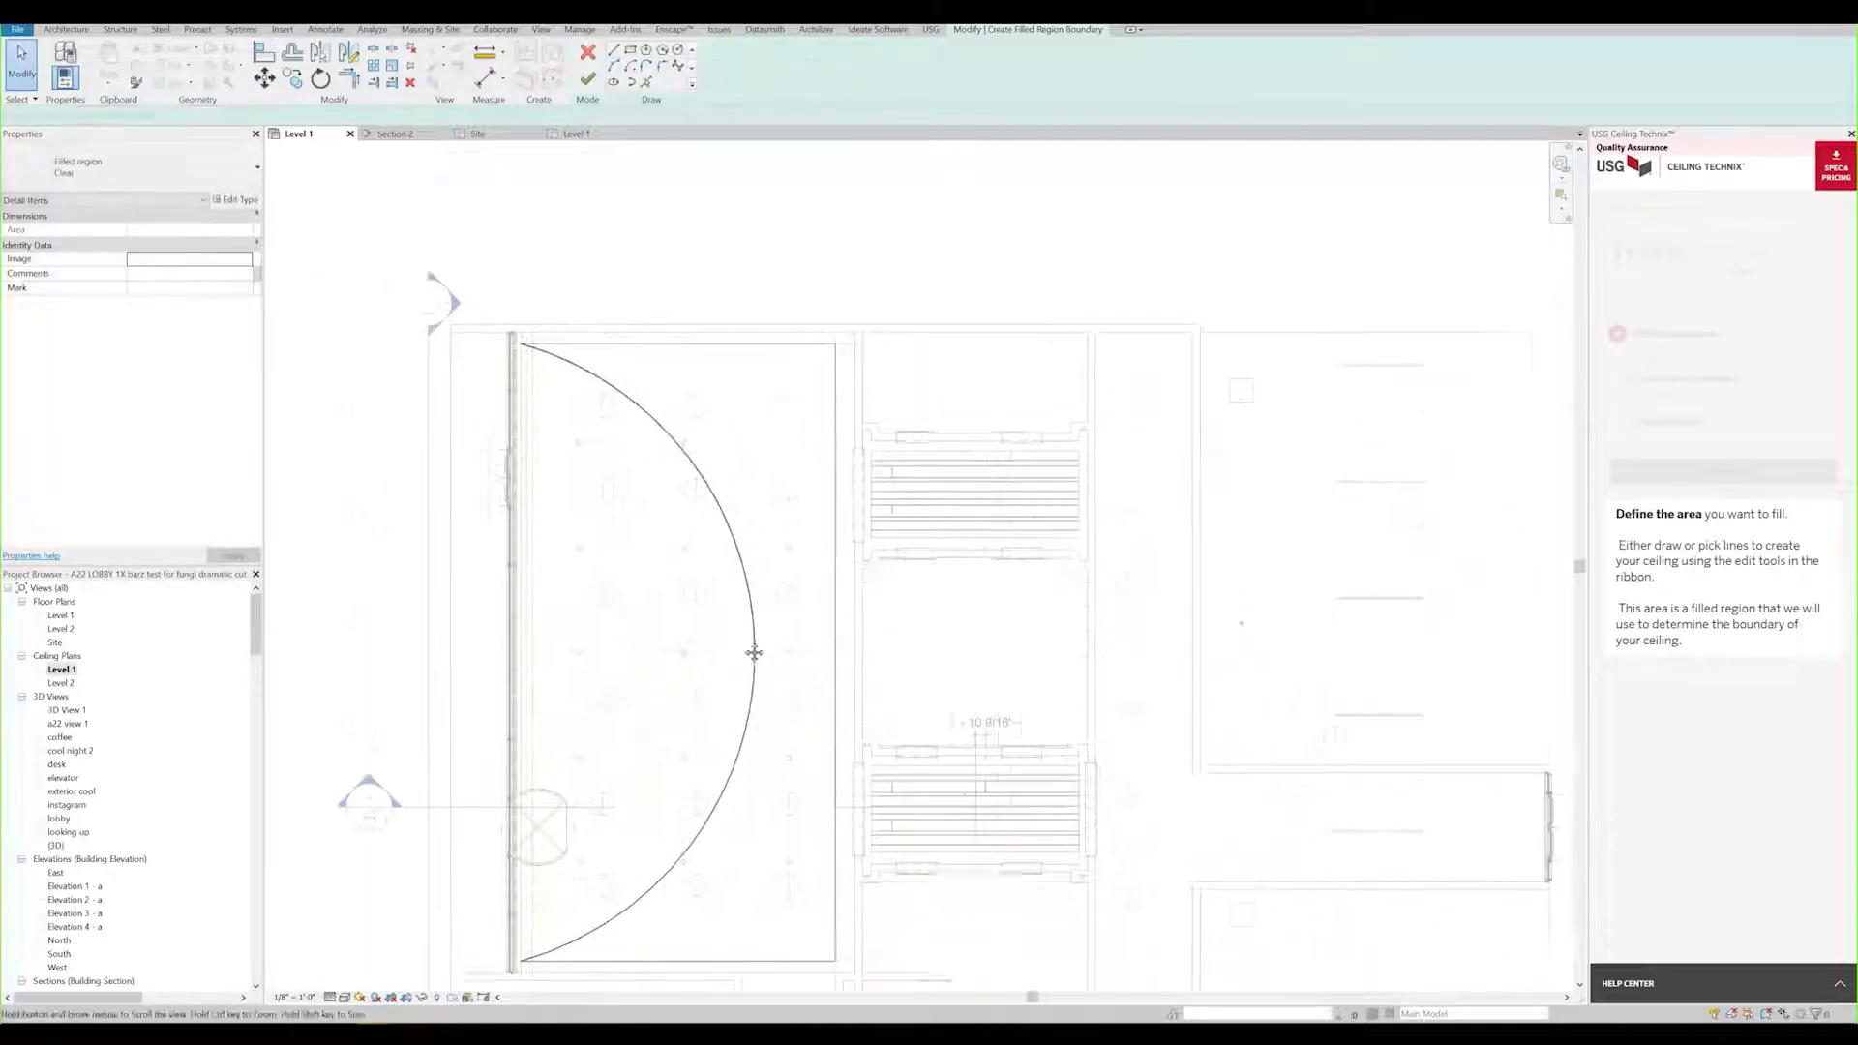
{"action": "left_click", "coordinate": [589, 79]}
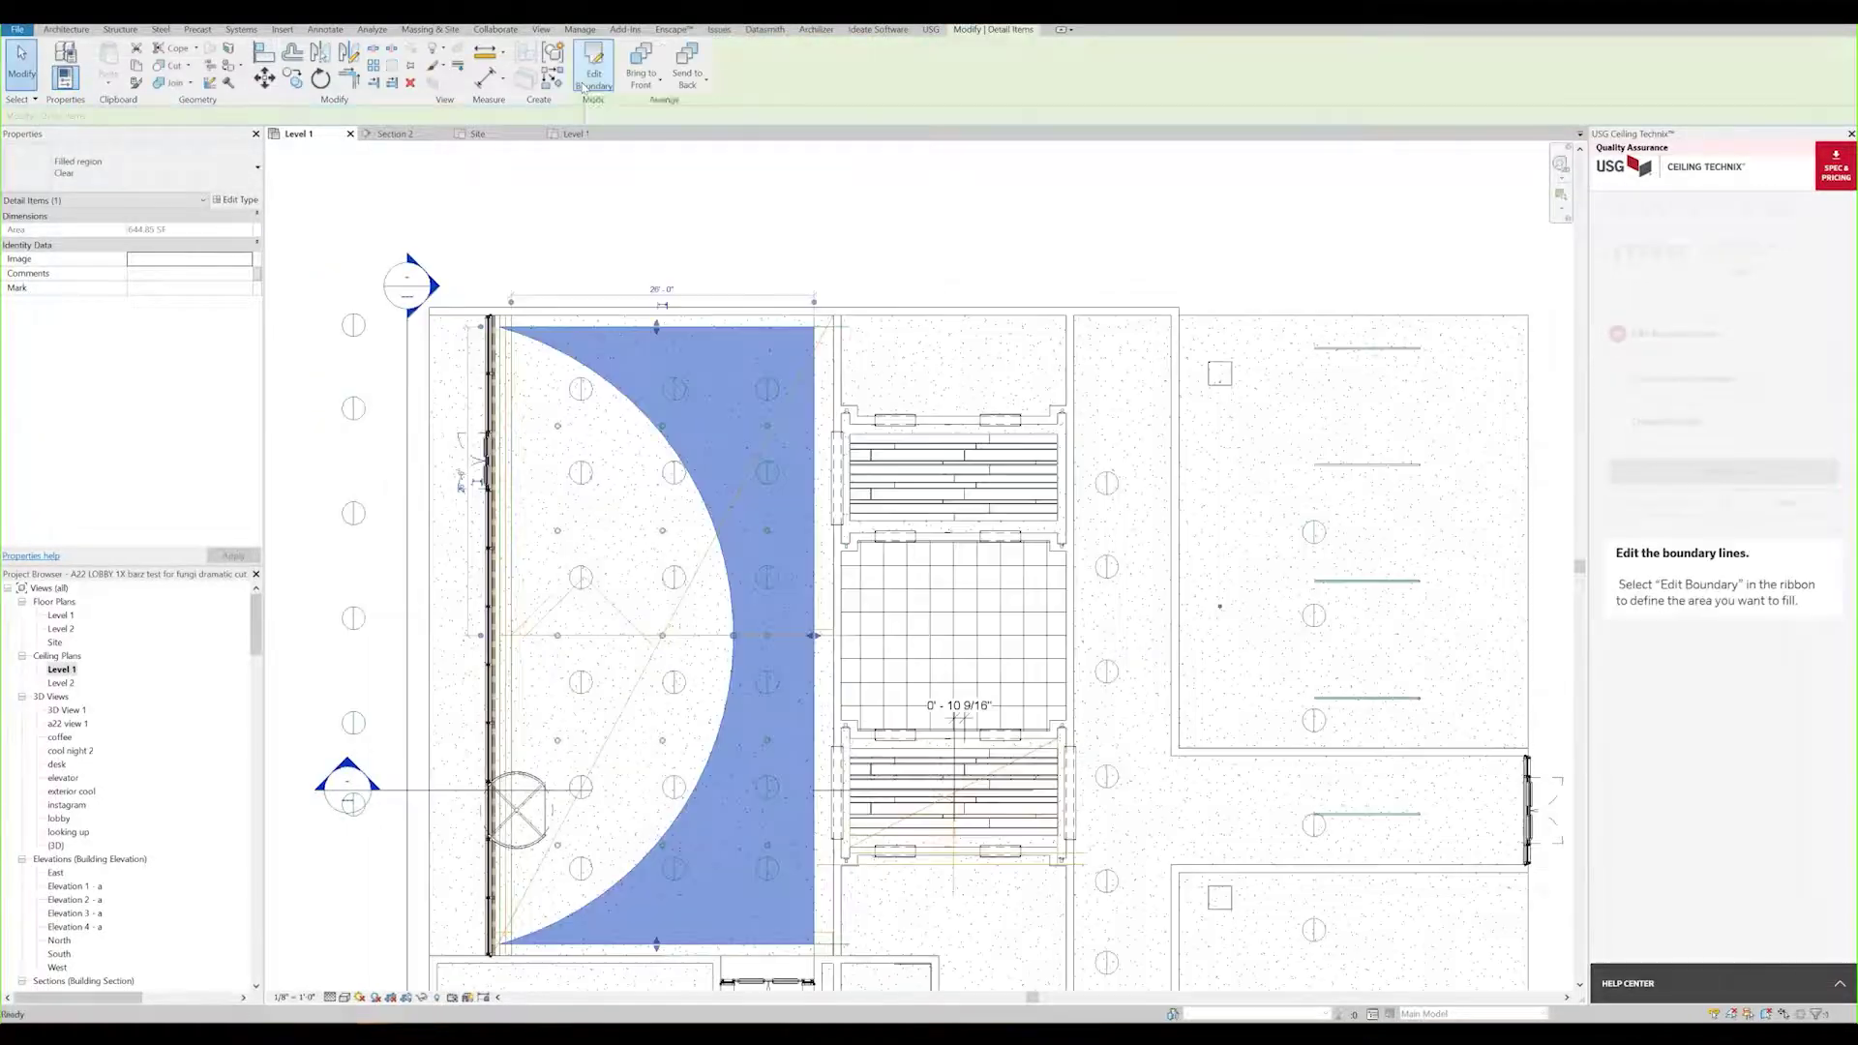
Place the Barz anchor component on face at the straight boundary edge's midpoint
{"action": "left_click", "coordinate": [1004, 332]}
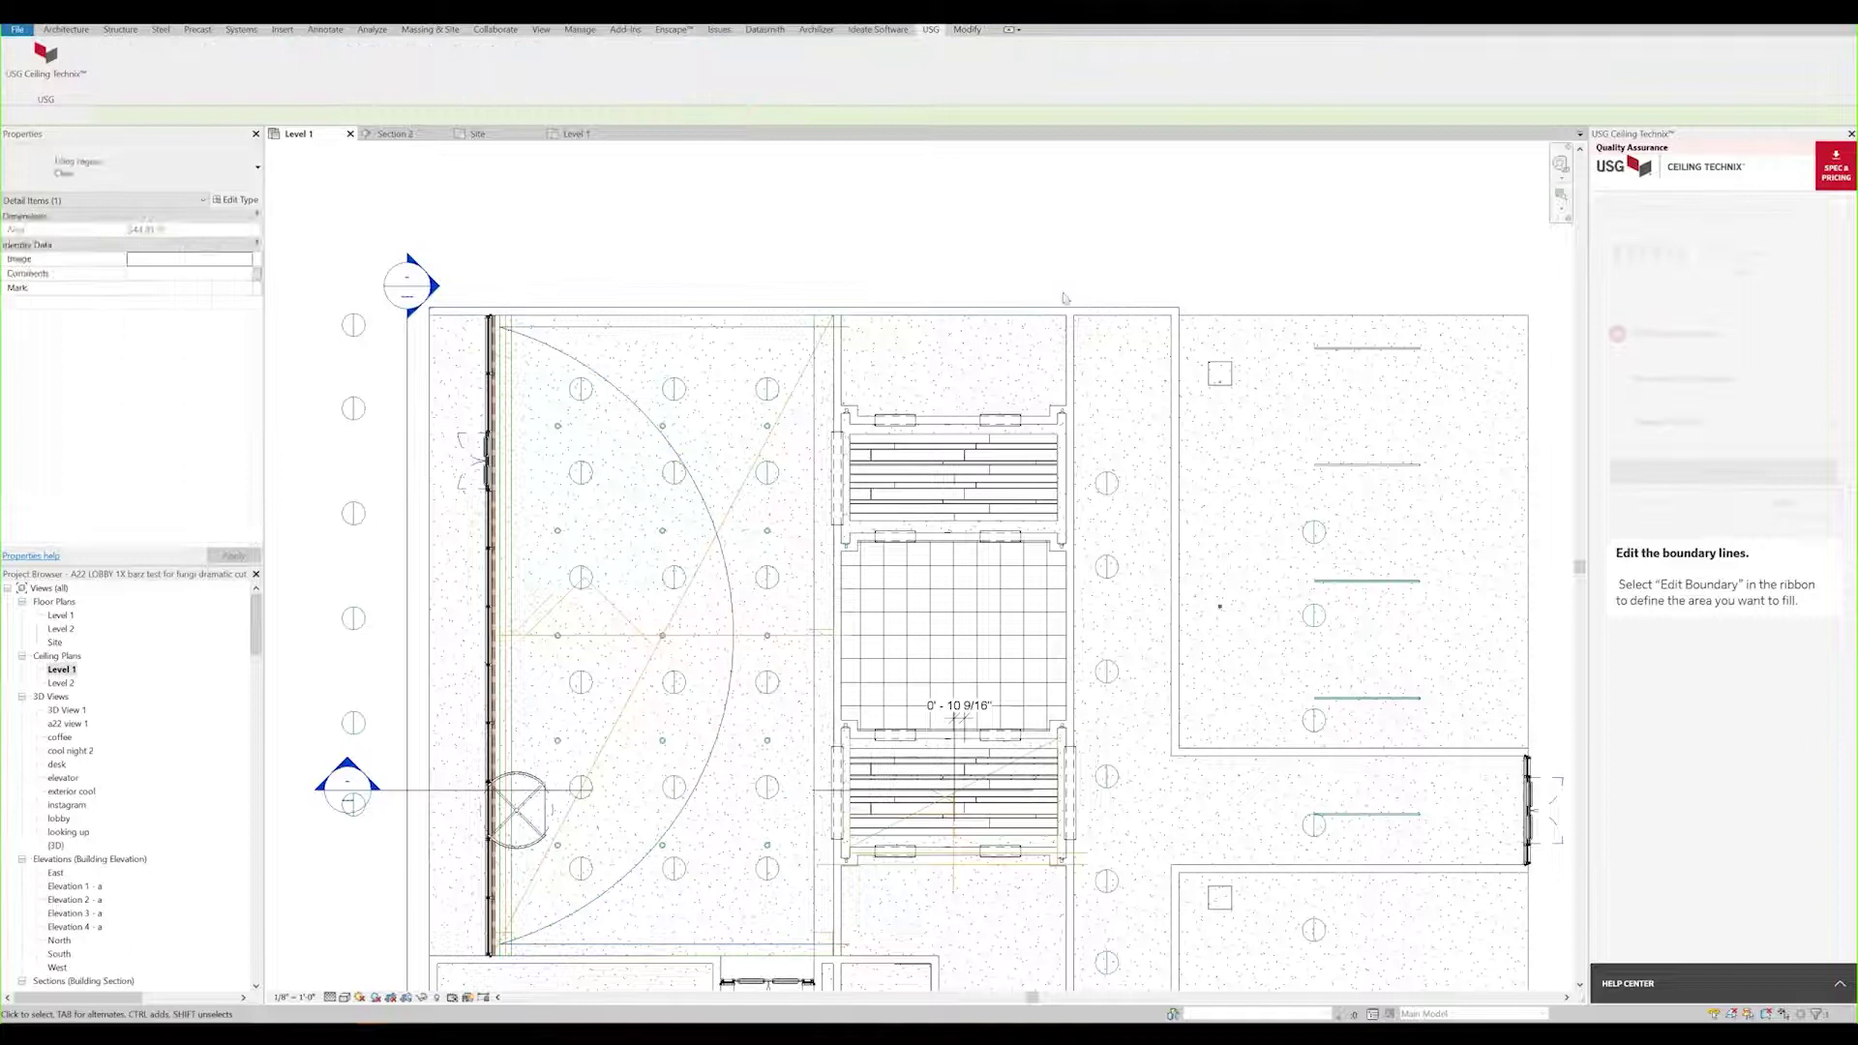
{"action": "left_click", "coordinate": [1642, 384]}
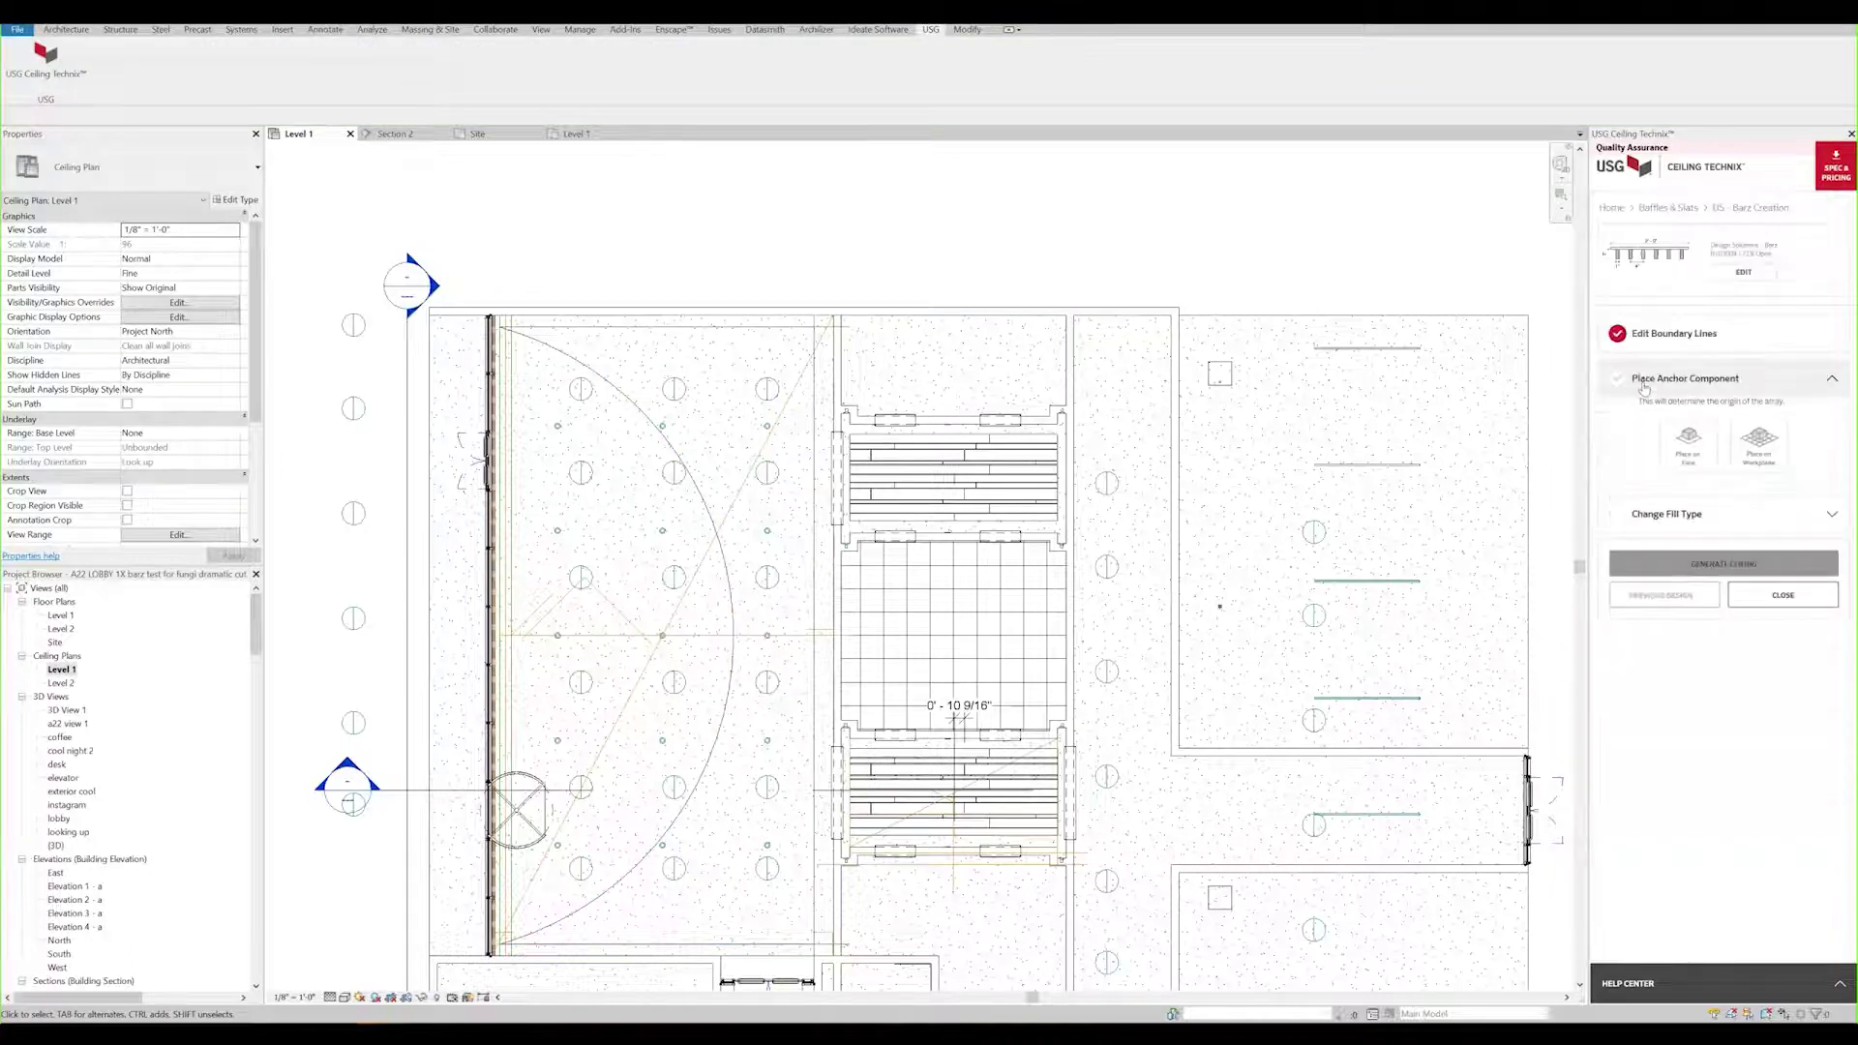
{"action": "left_click", "coordinate": [1698, 467]}
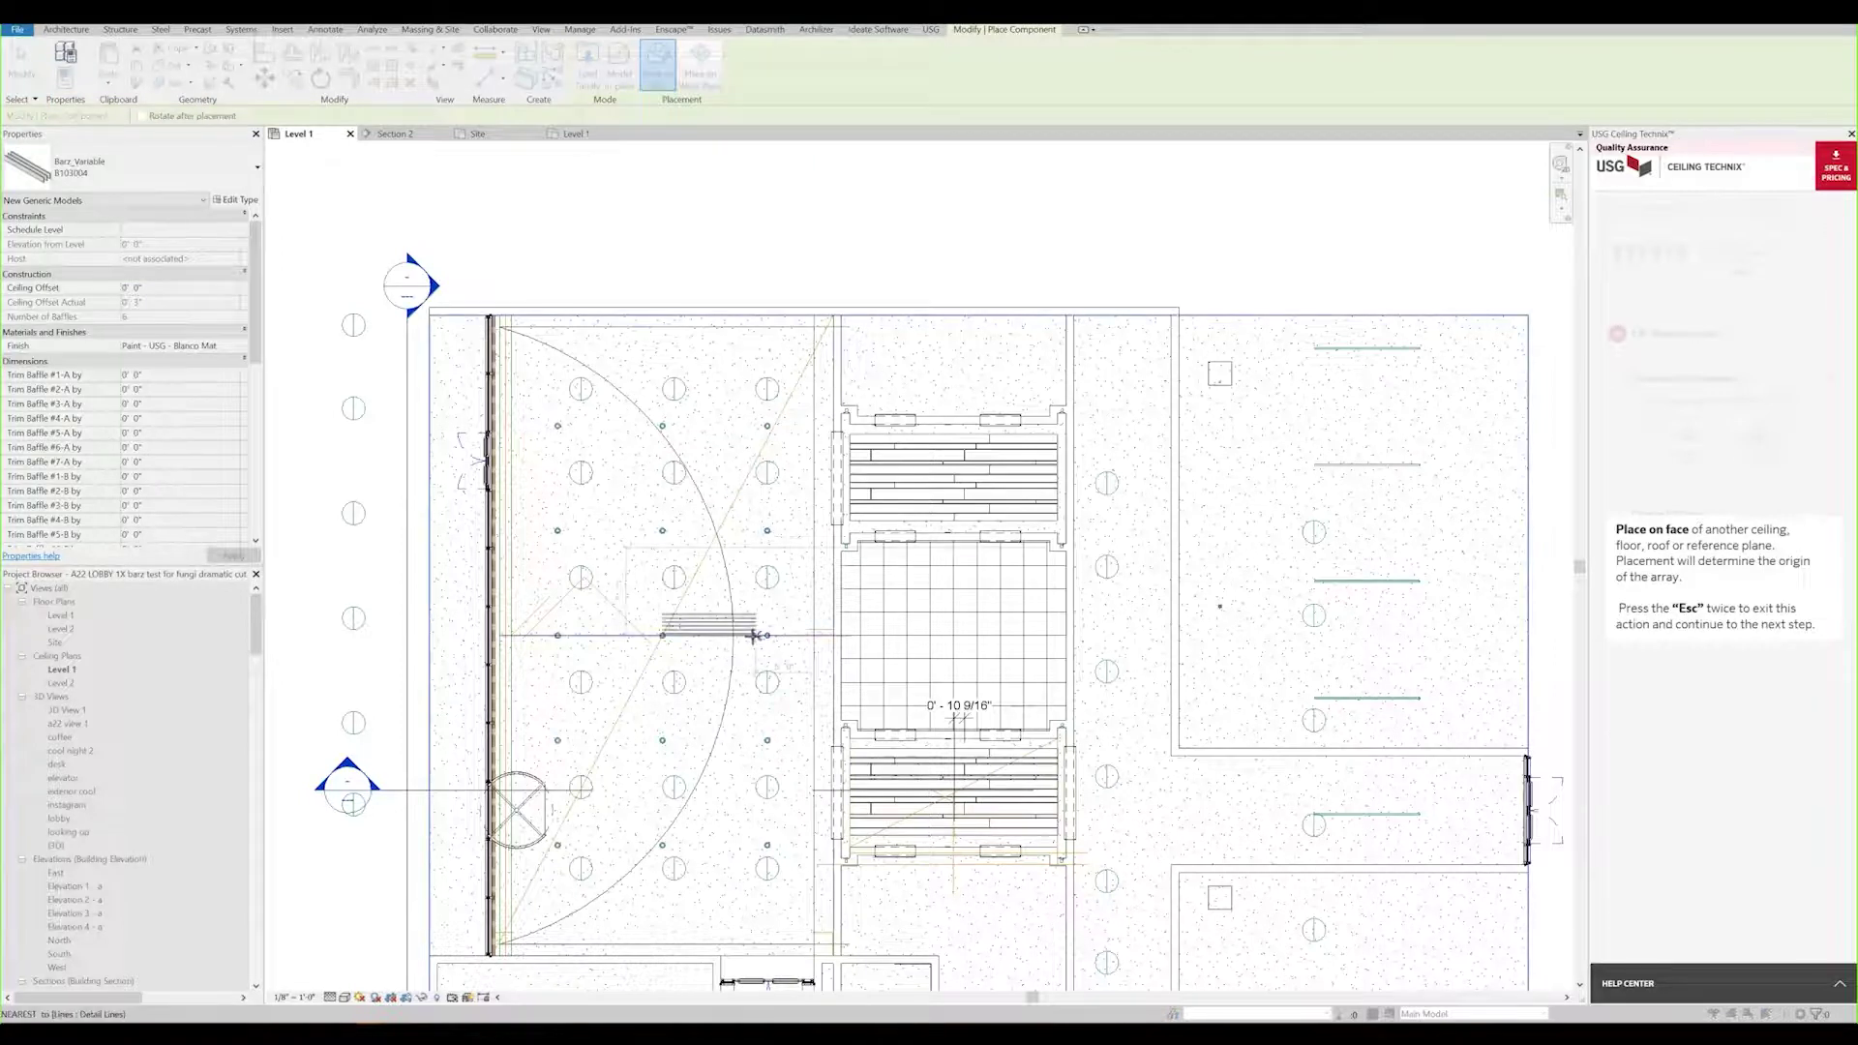
{"action": "scroll", "coordinate": [743, 628], "scroll_direction": "up", "scroll_amount": 2}
{"action": "scroll", "coordinate": [814, 631], "scroll_direction": "up", "scroll_amount": 2}
{"action": "scroll", "coordinate": [788, 643], "scroll_direction": "up", "scroll_amount": 2}
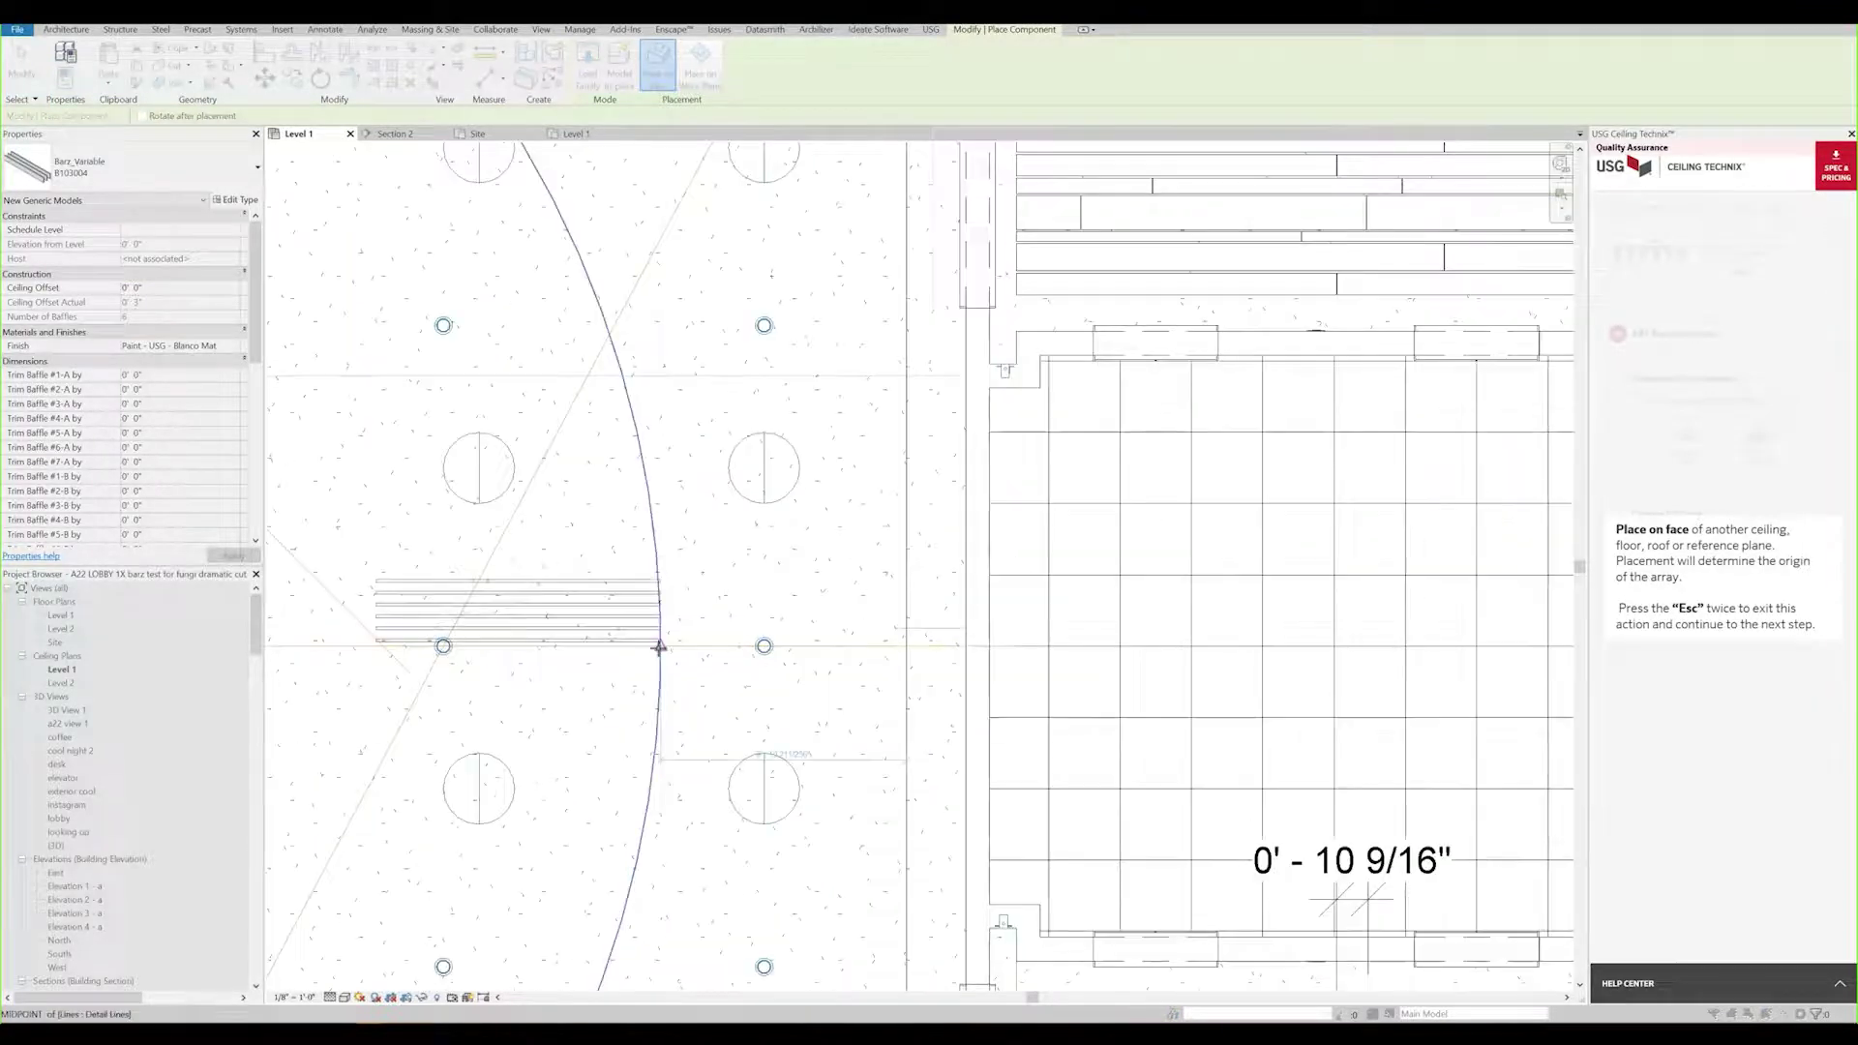
{"action": "left_click", "coordinate": [904, 645]}
{"action": "key", "text": "Escape"}
{"action": "key", "text": "Escape"}
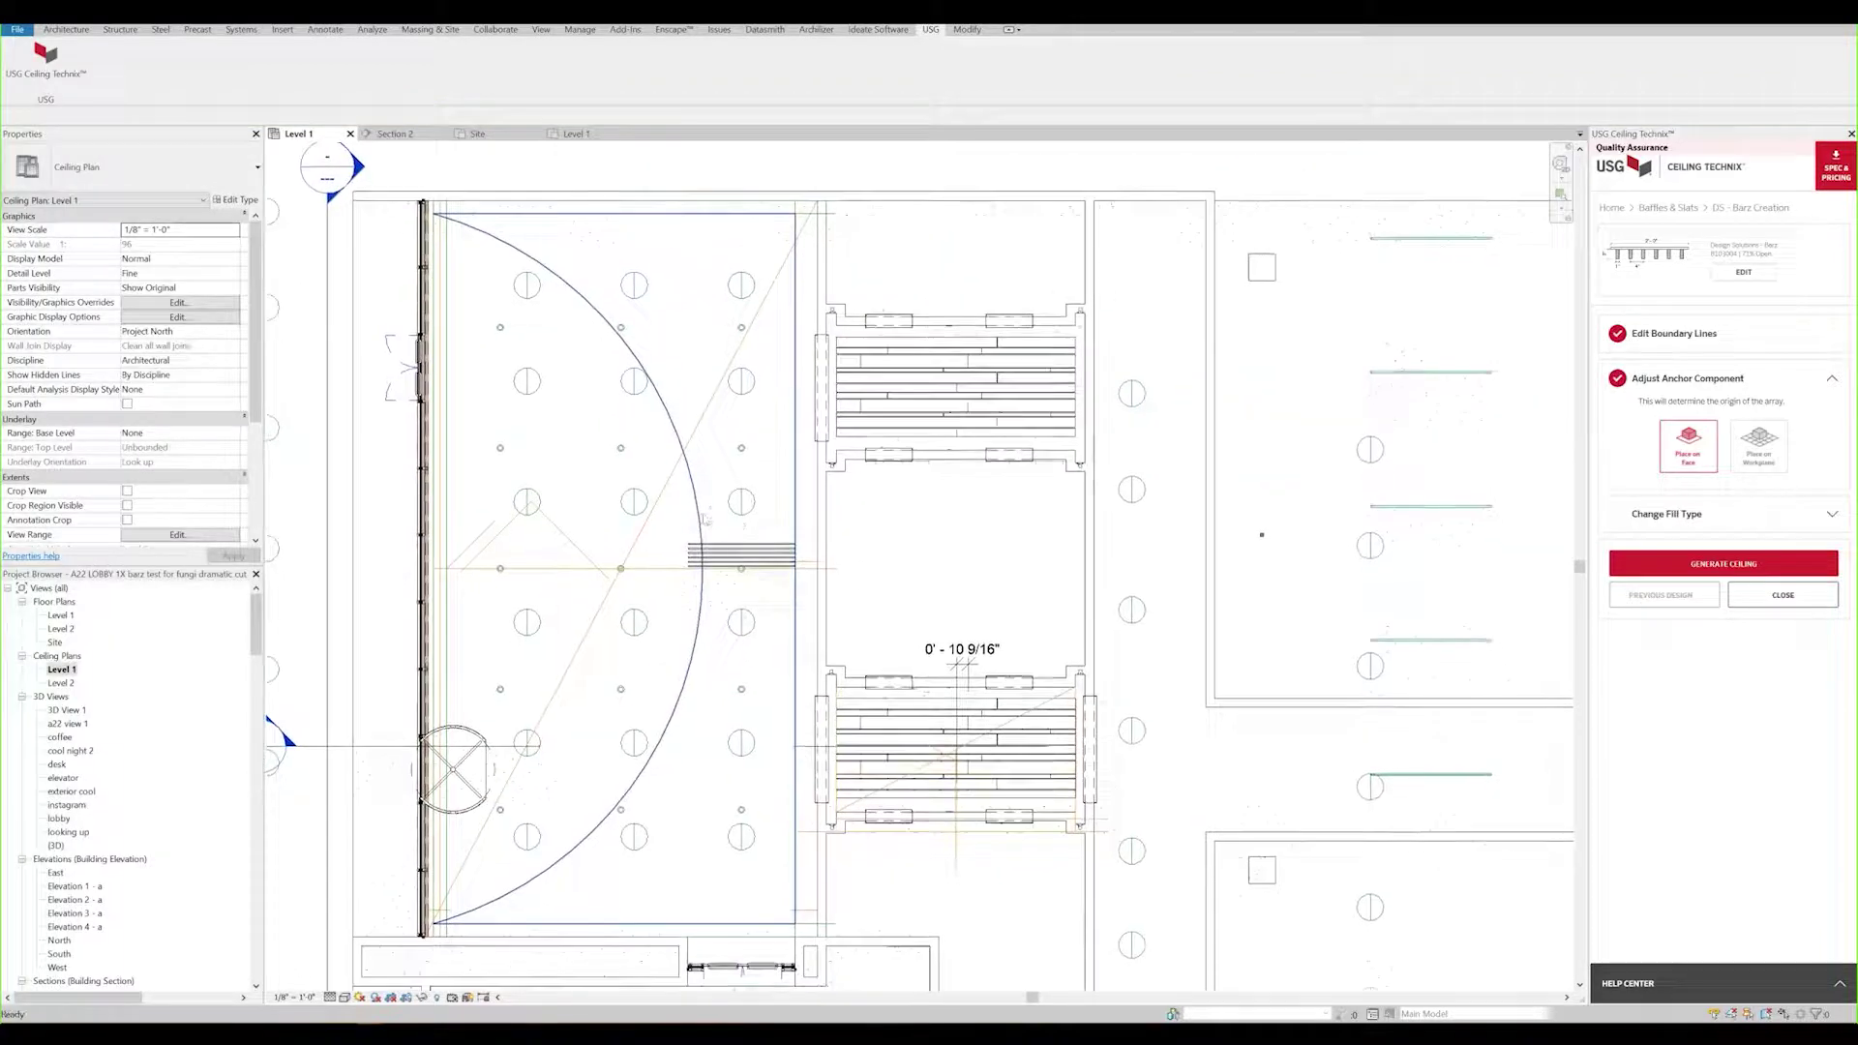
Generate the Barz baffle array inside the arc-cut boundary region
{"action": "left_click", "coordinate": [1633, 555]}
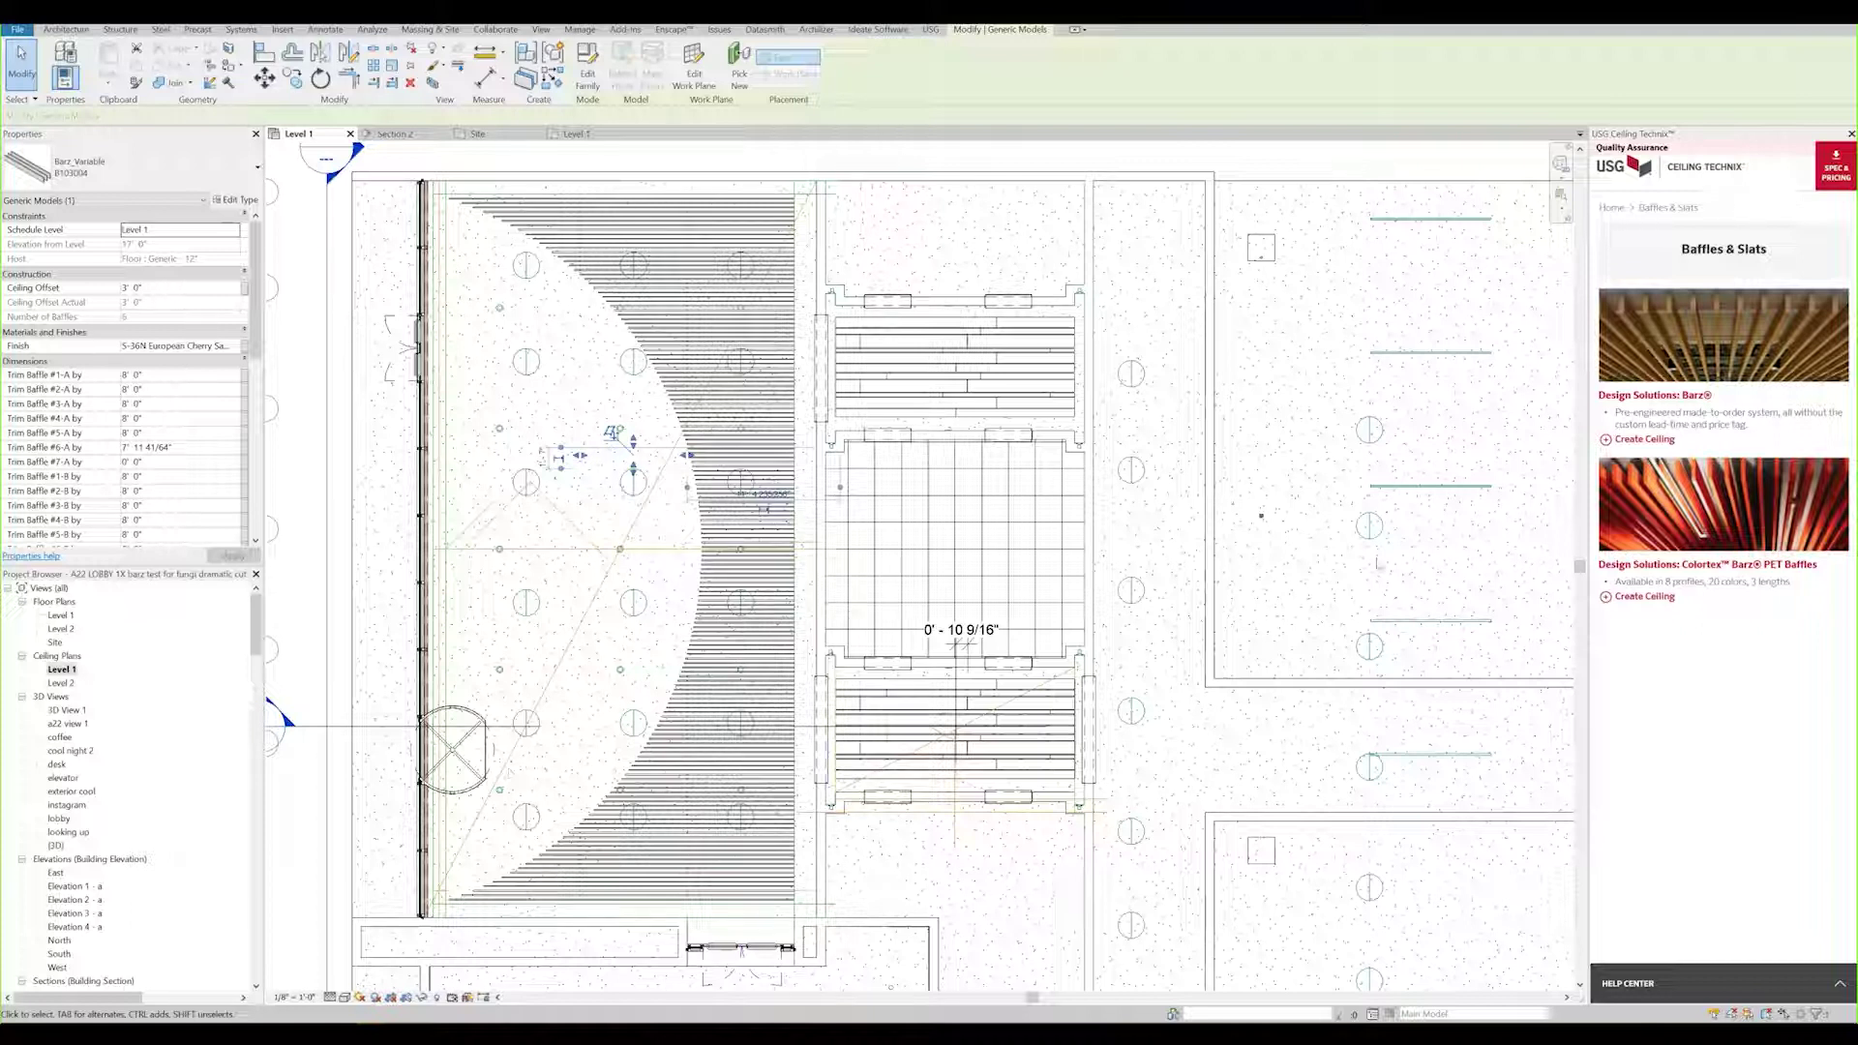
Select Barz design B206008 with the Saranté S-22 Oak Line finish and confirm it
{"action": "left_click", "coordinate": [1607, 439]}
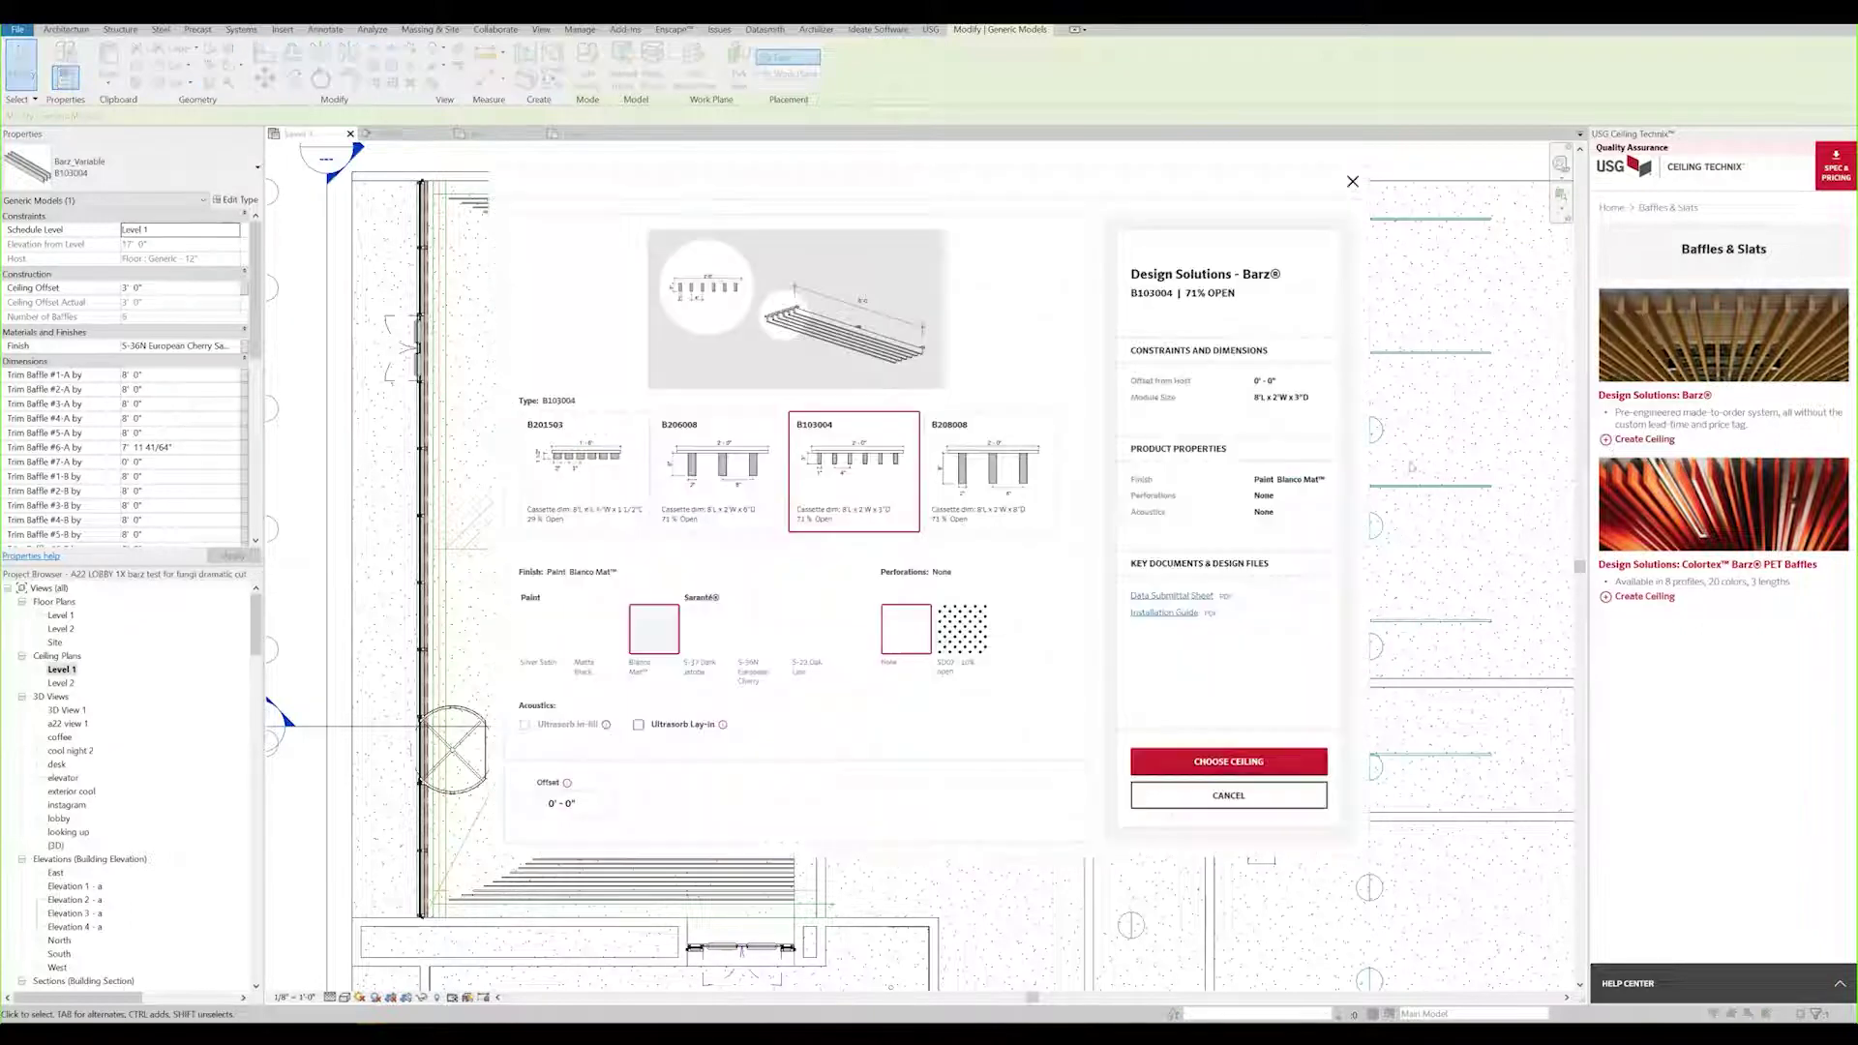
{"action": "left_click", "coordinate": [702, 499]}
{"action": "left_click", "coordinate": [796, 639]}
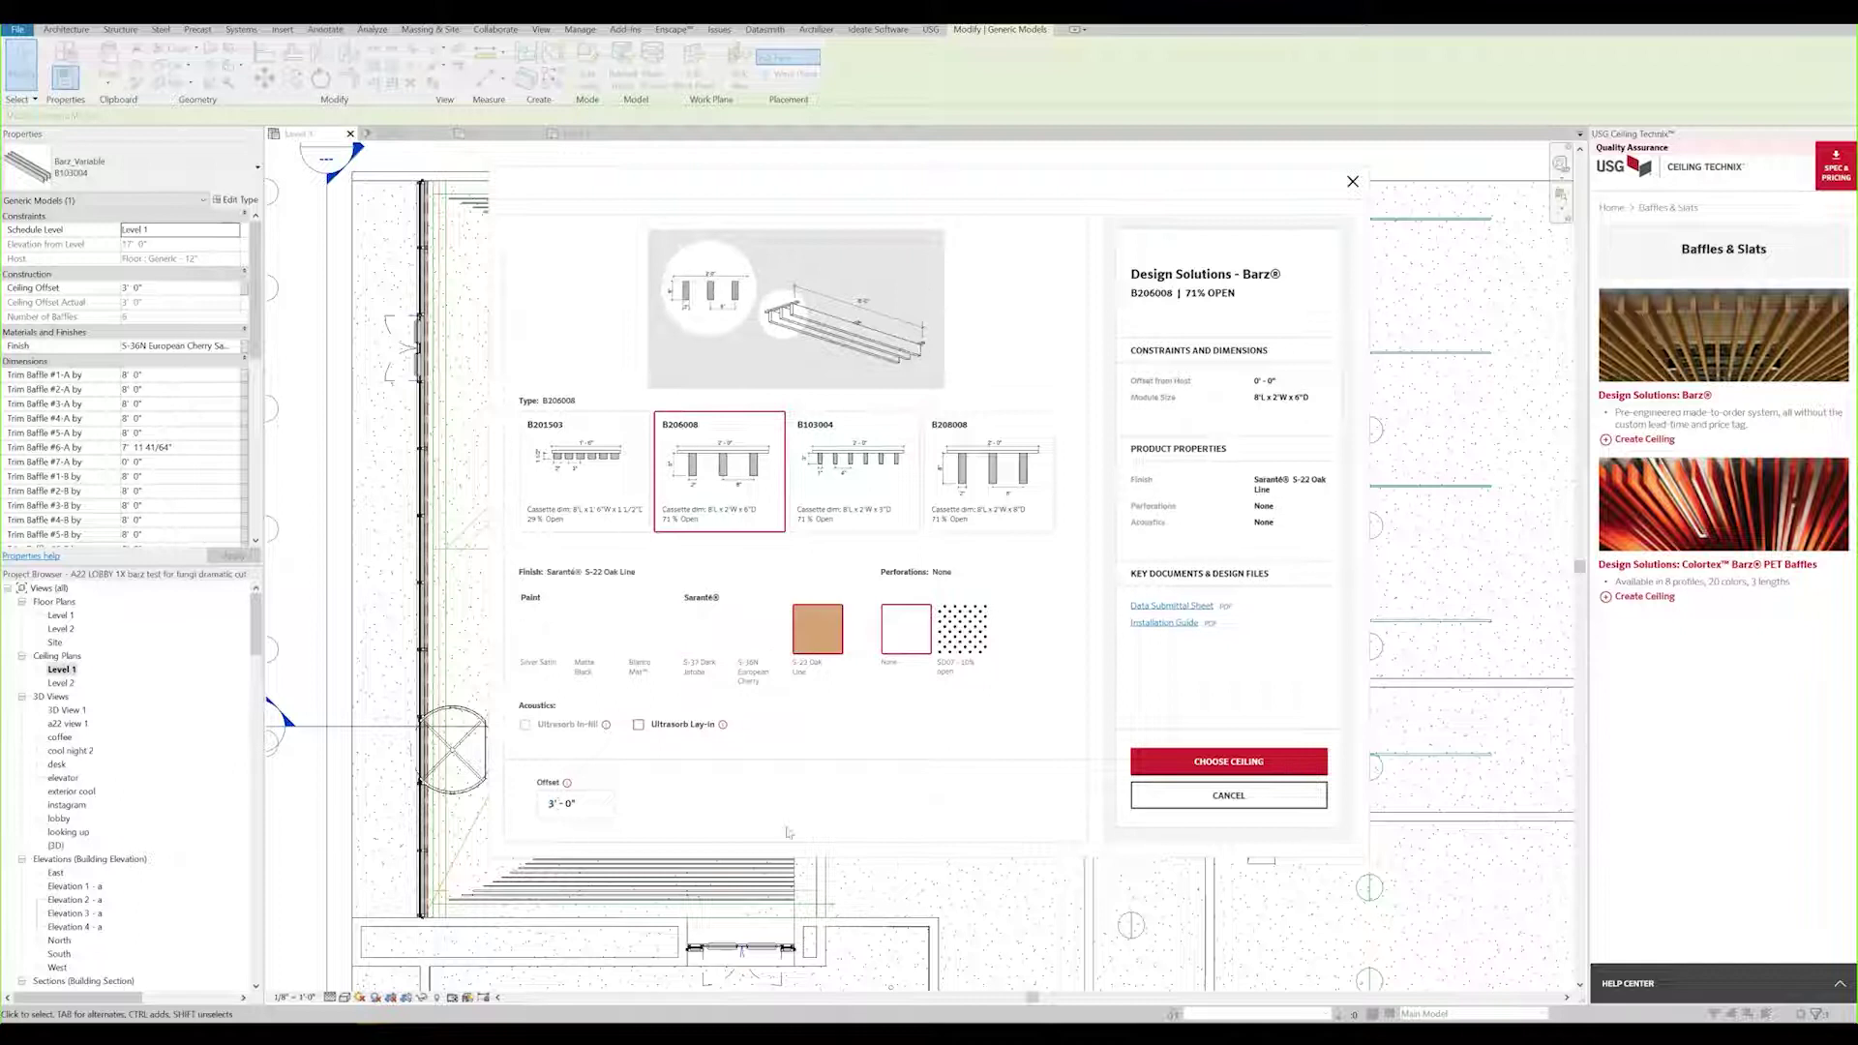
{"action": "left_click", "coordinate": [1229, 762]}
{"action": "scroll", "coordinate": [399, 195], "scroll_direction": "up", "scroll_amount": 3}
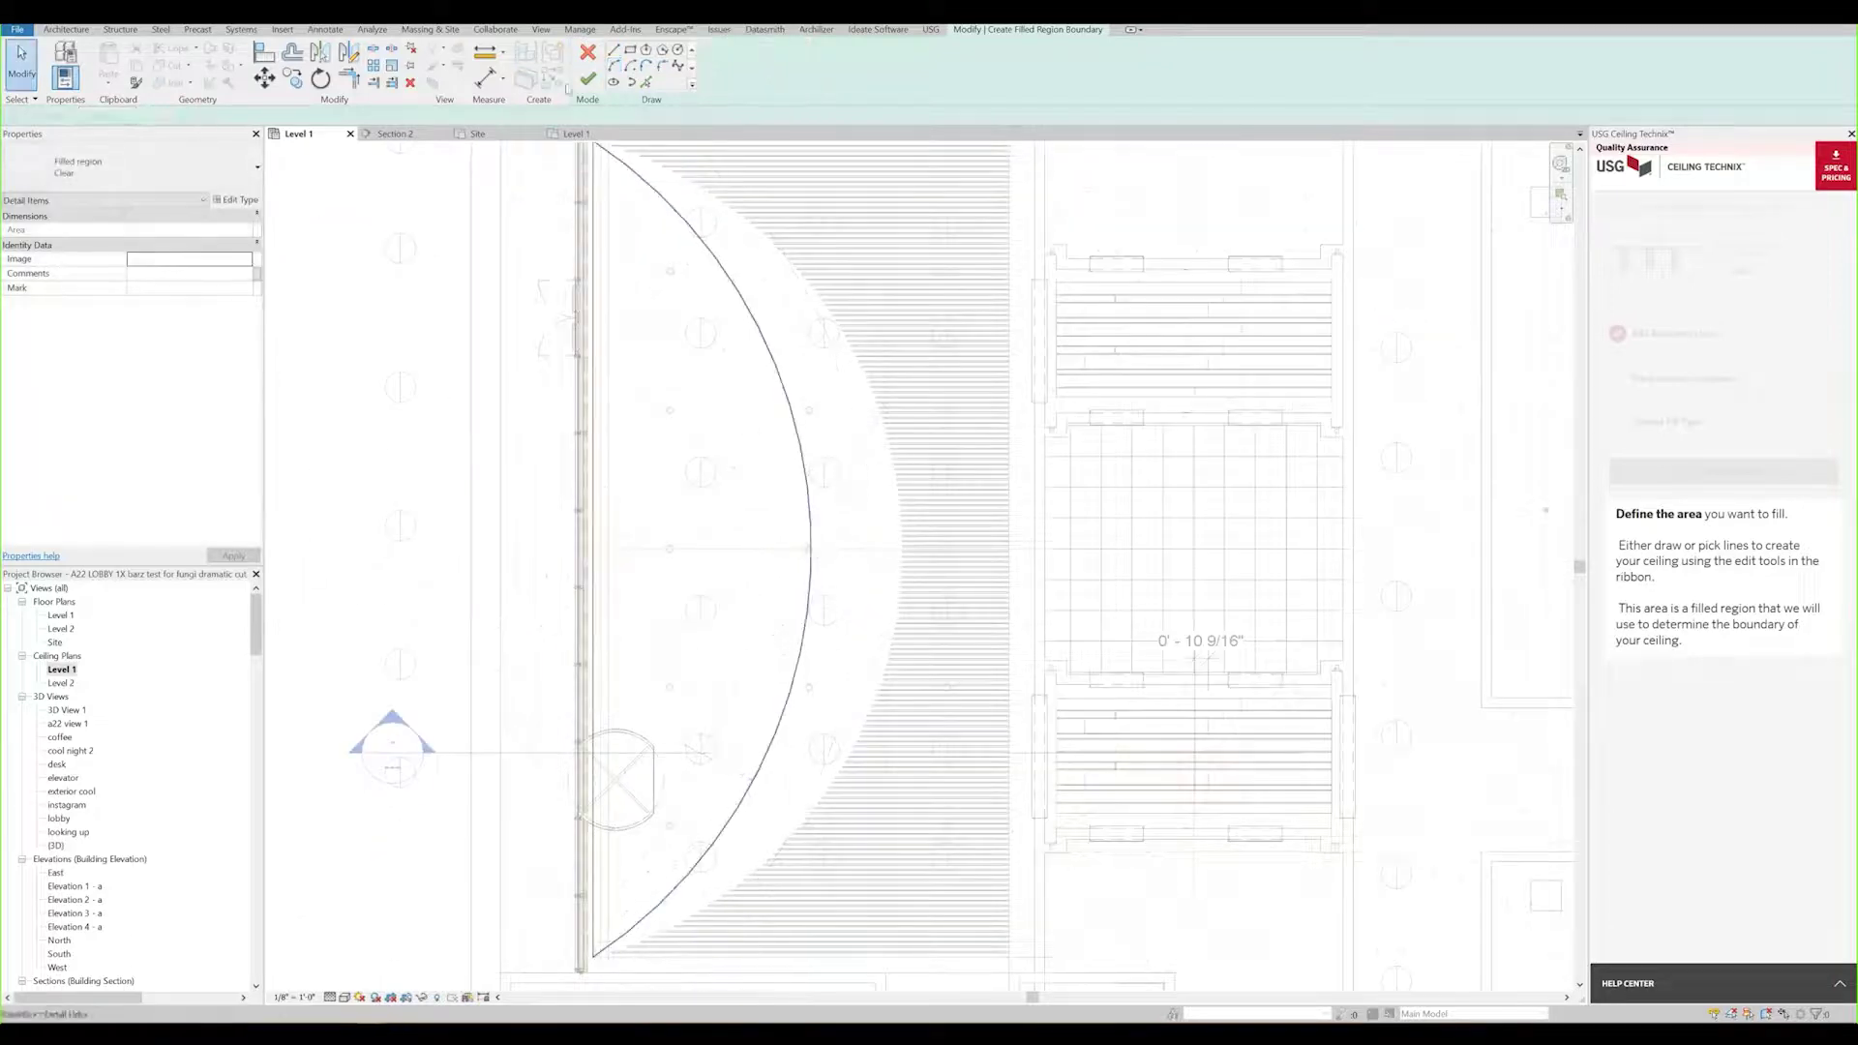
Finish the new boundary sketch and place the oak array's anchor point near the wall
{"action": "left_click", "coordinate": [588, 79]}
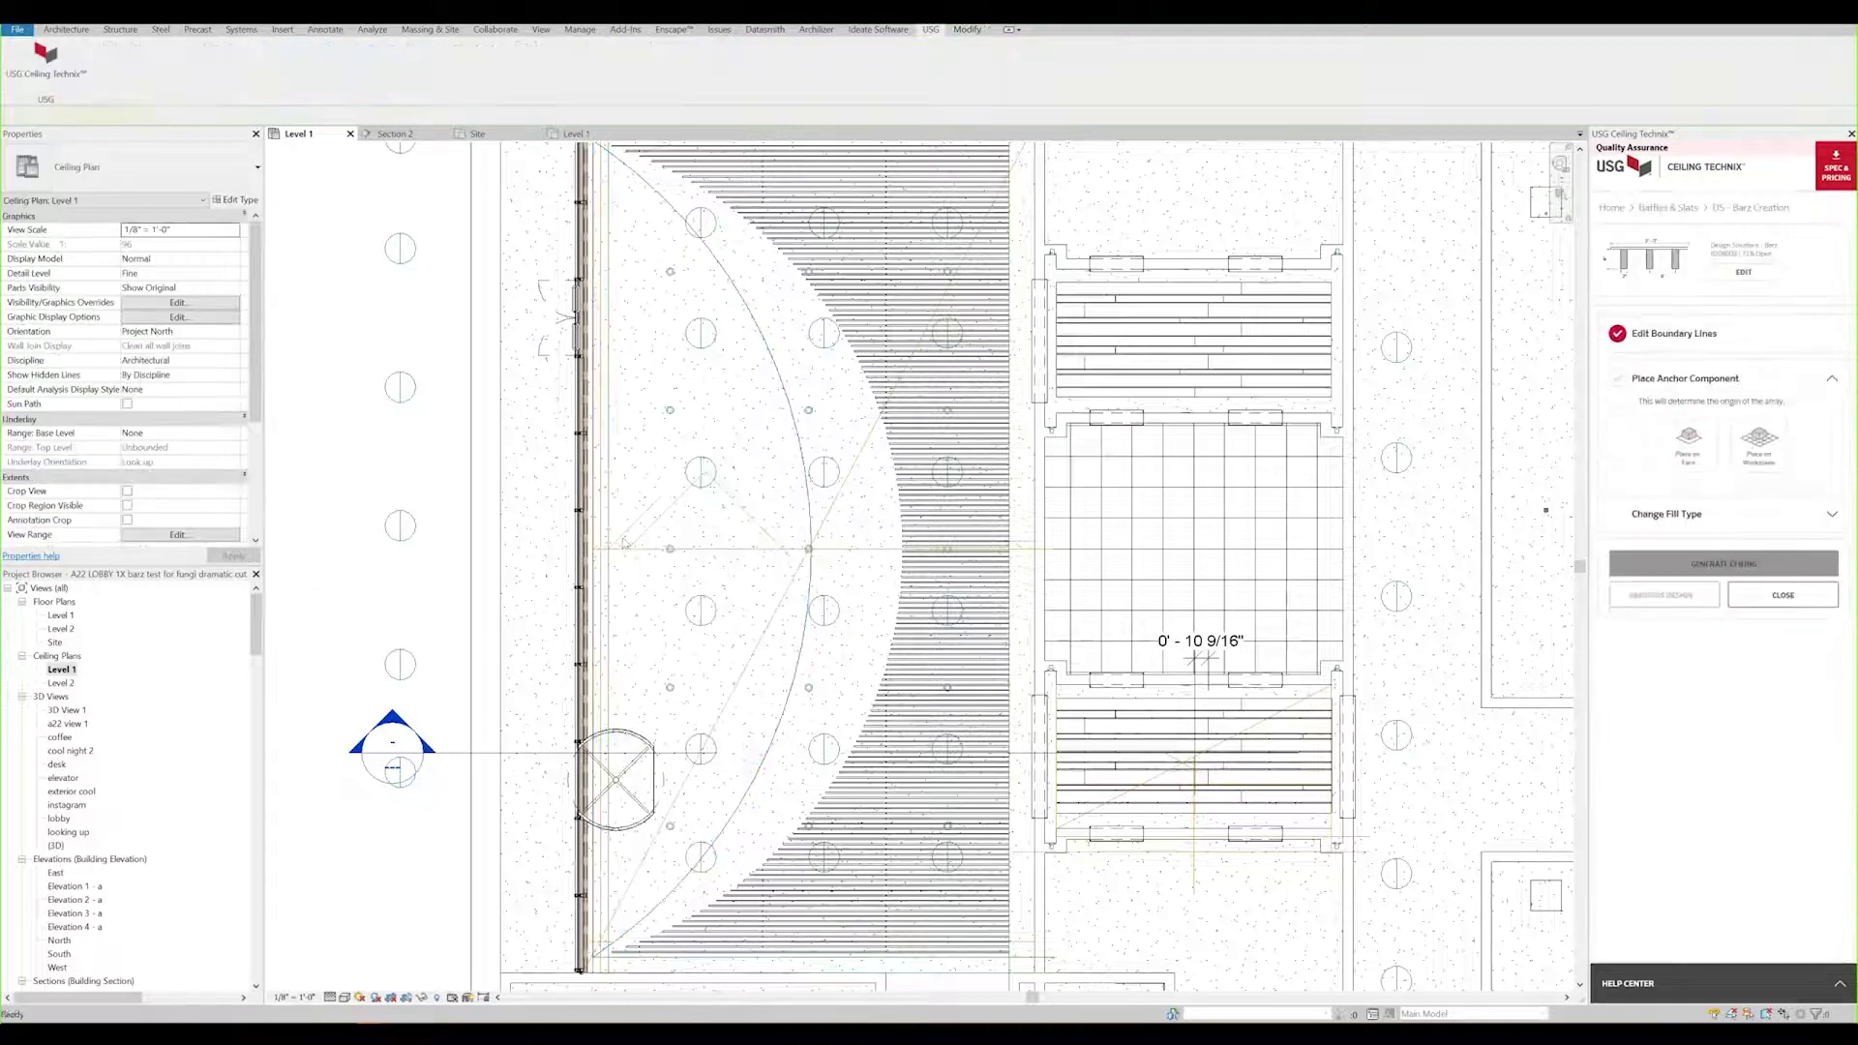
{"action": "scroll", "coordinate": [610, 546], "scroll_direction": "up", "scroll_amount": 2}
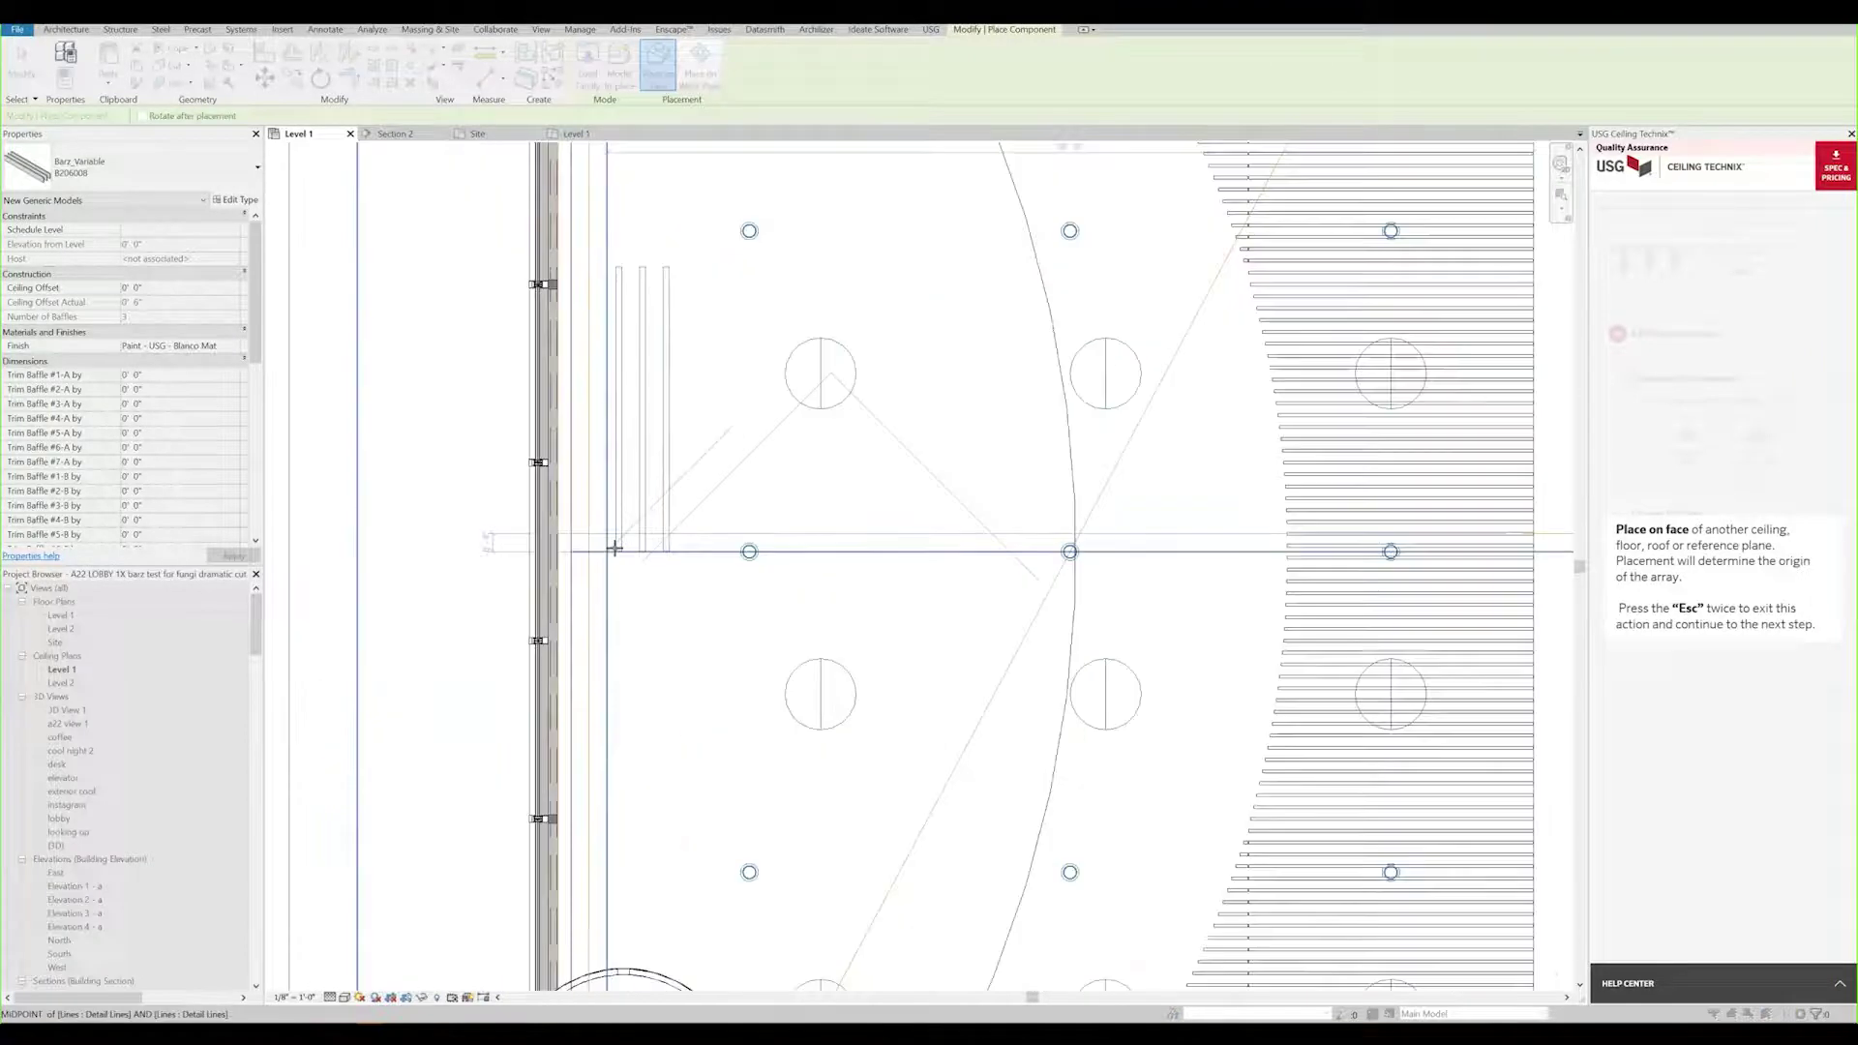
{"action": "scroll", "coordinate": [601, 547], "scroll_direction": "up", "scroll_amount": 2}
{"action": "scroll", "coordinate": [544, 551], "scroll_direction": "up", "scroll_amount": 2}
{"action": "scroll", "coordinate": [513, 554], "scroll_direction": "up", "scroll_amount": 1}
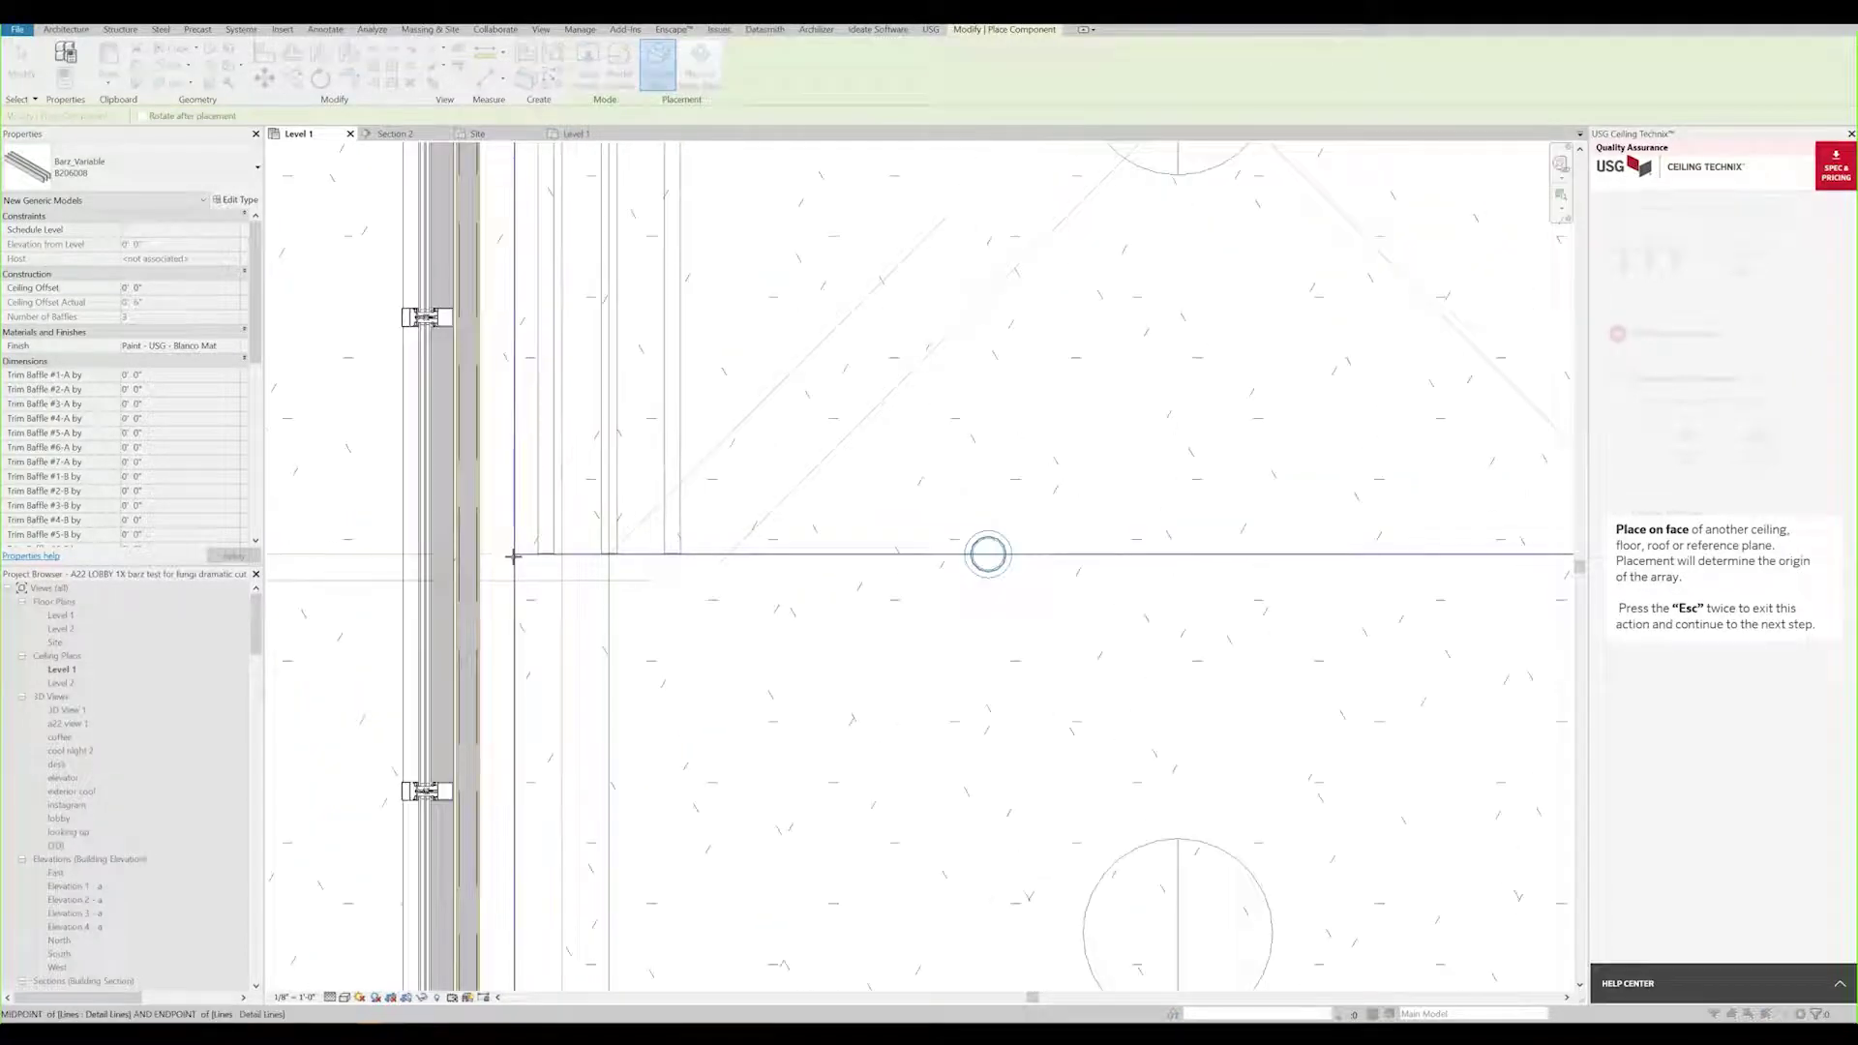
{"action": "left_click", "coordinate": [512, 556]}
{"action": "key", "text": "Escape"}
{"action": "key", "text": "Escape"}
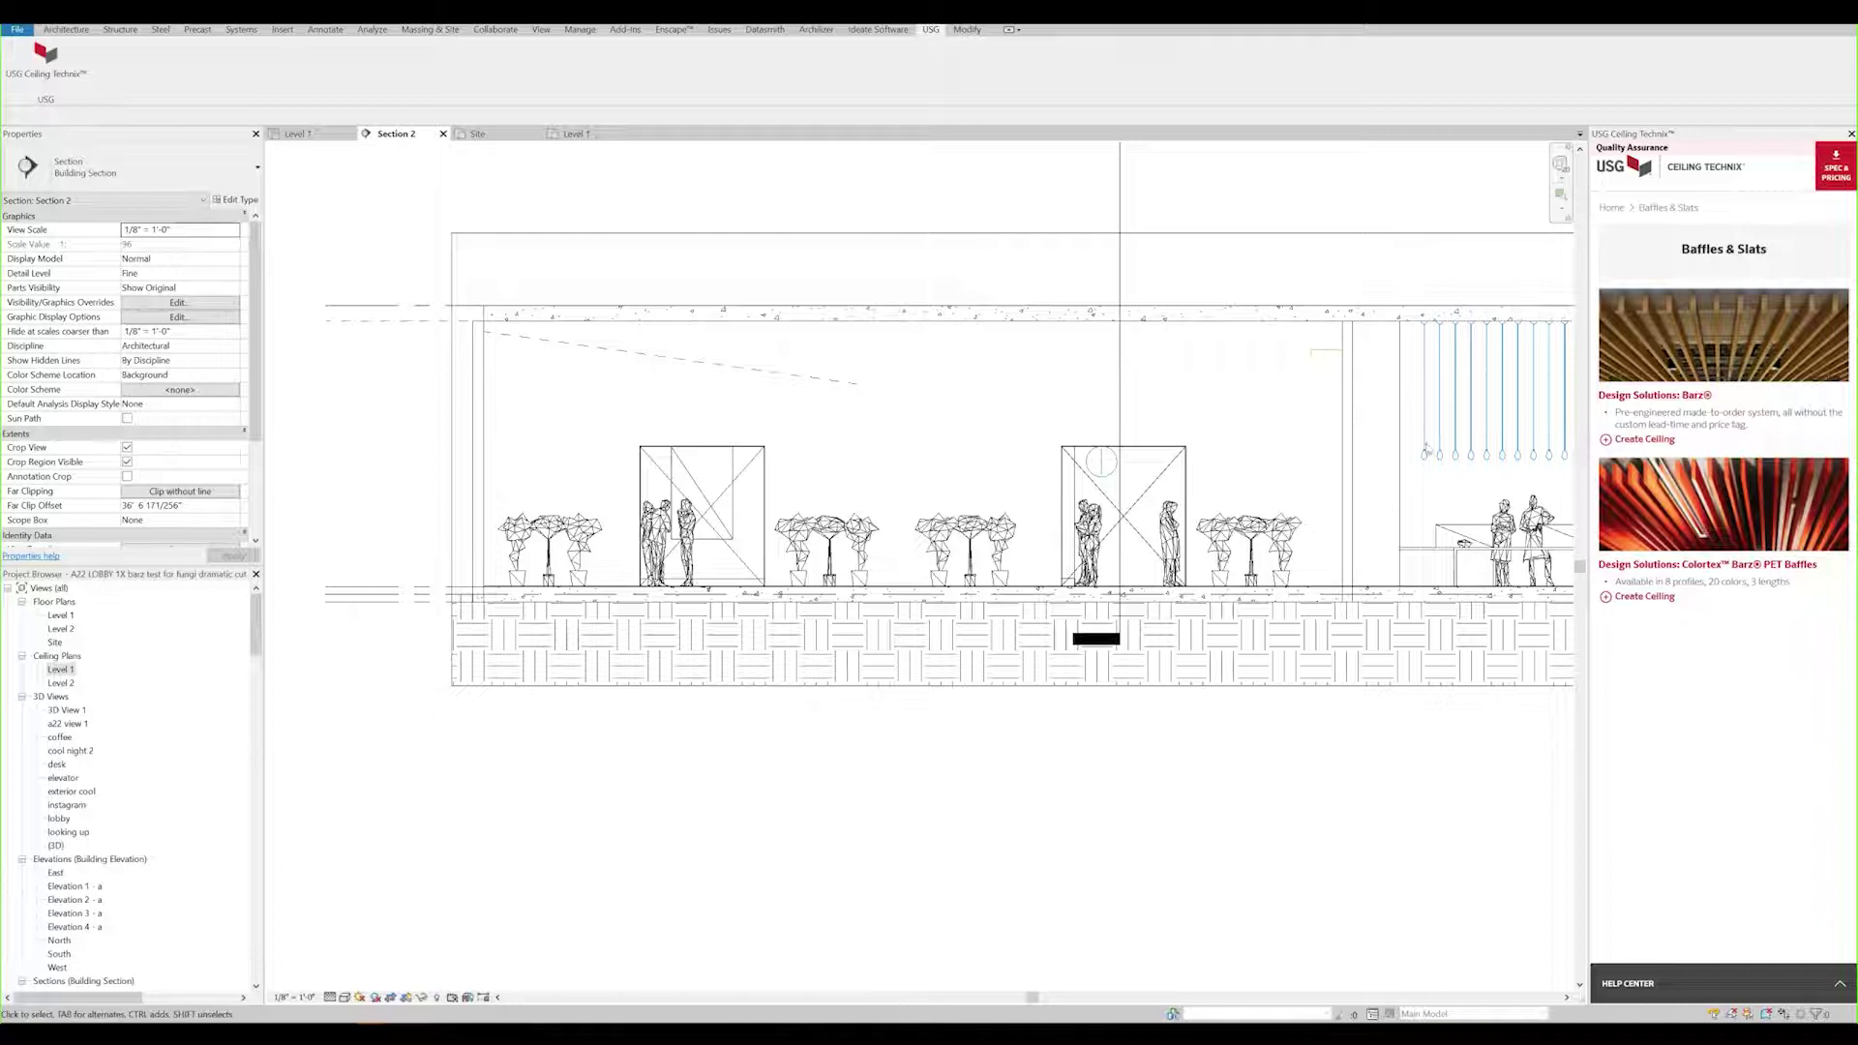
Select Barz type B201503 (29% open) in S-36N European Cherry and confirm it
{"action": "left_click", "coordinate": [1609, 441]}
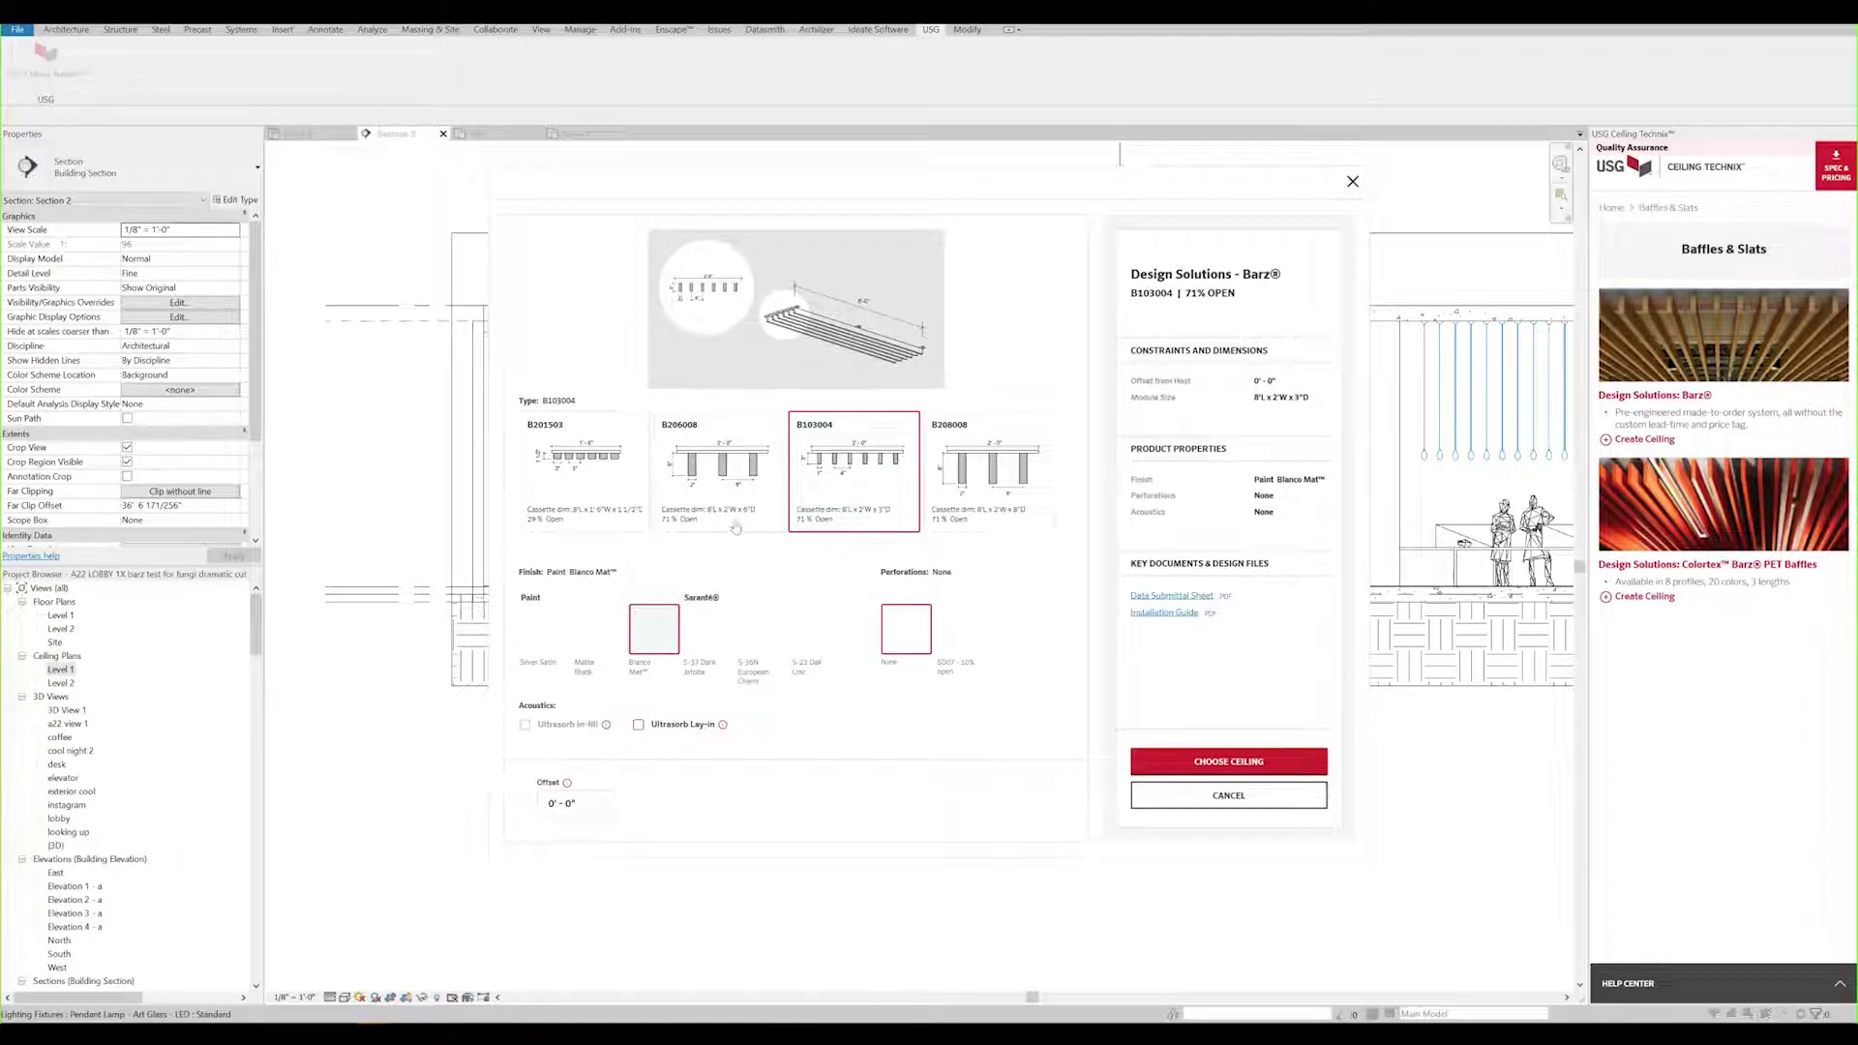
{"action": "left_click", "coordinate": [645, 496]}
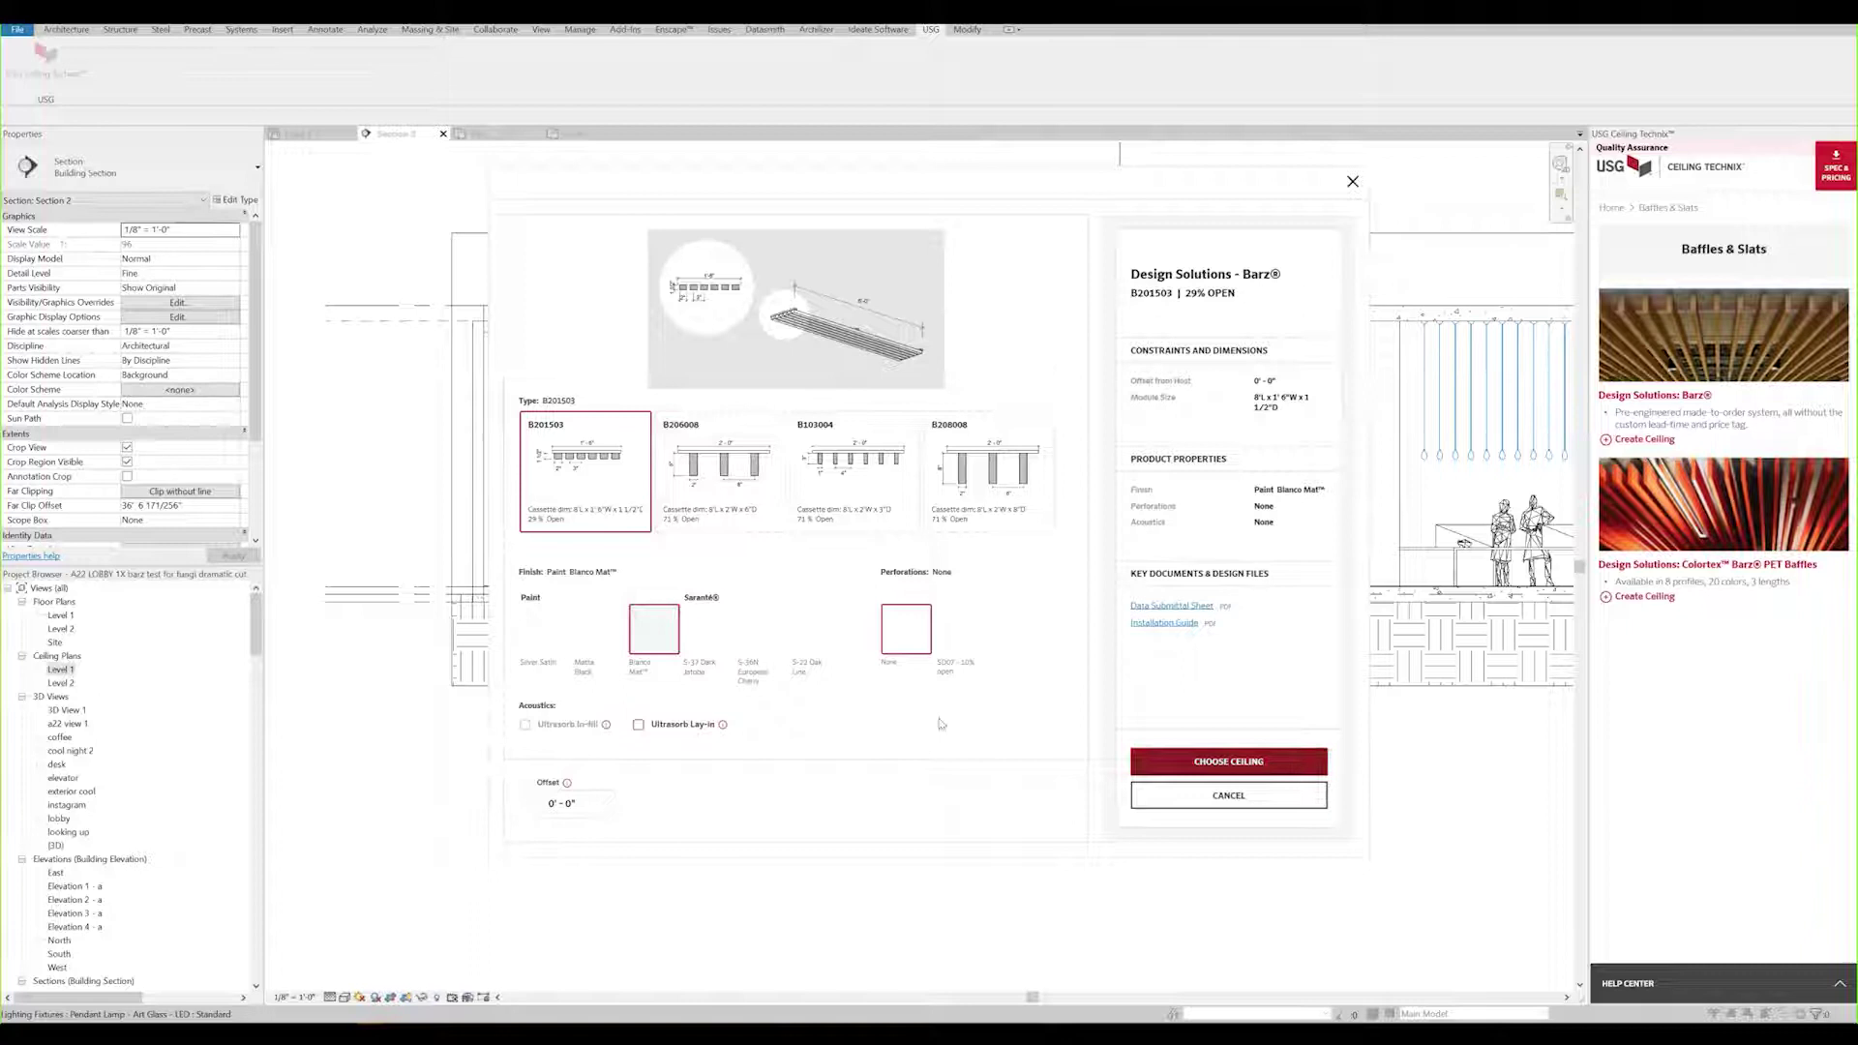
{"action": "left_click", "coordinate": [785, 647]}
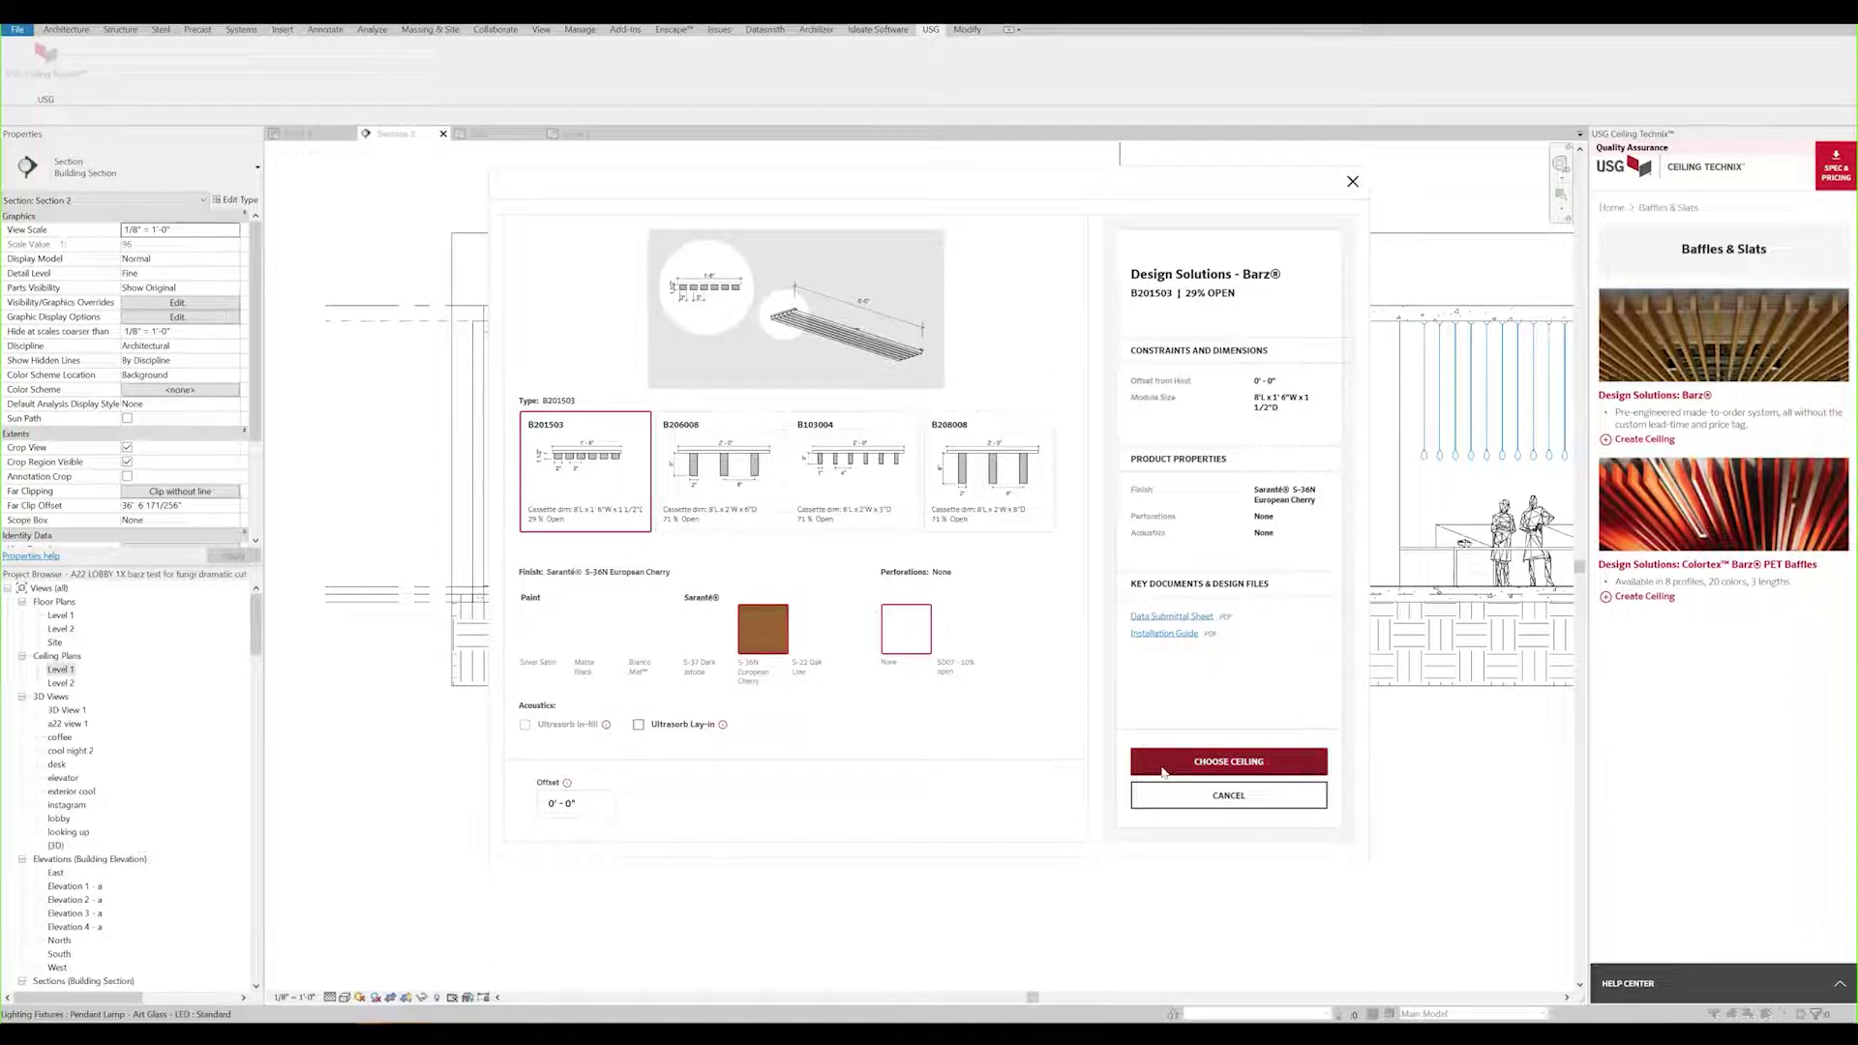
{"action": "left_click", "coordinate": [1229, 761]}
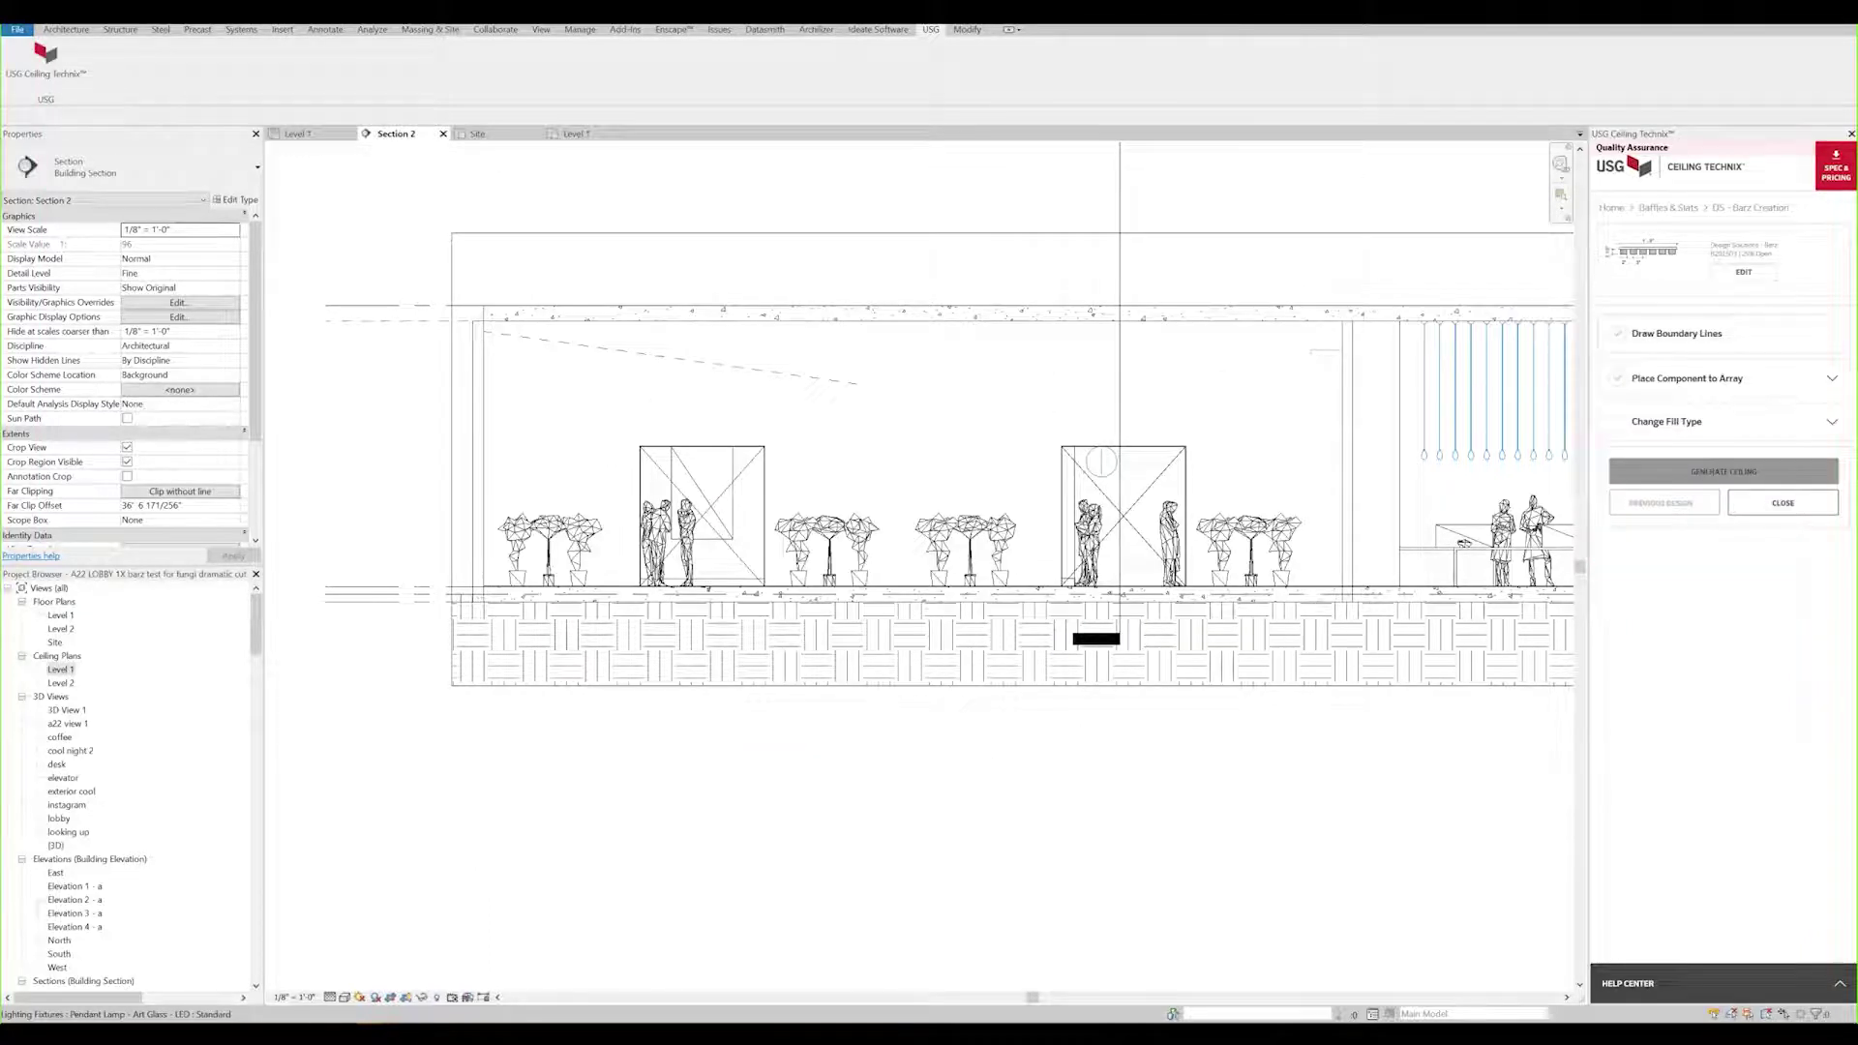
Start the filled-region boundary sketch and draw a curved arch over the first doorway
{"action": "left_click", "coordinate": [328, 30]}
{"action": "left_click", "coordinate": [371, 65]}
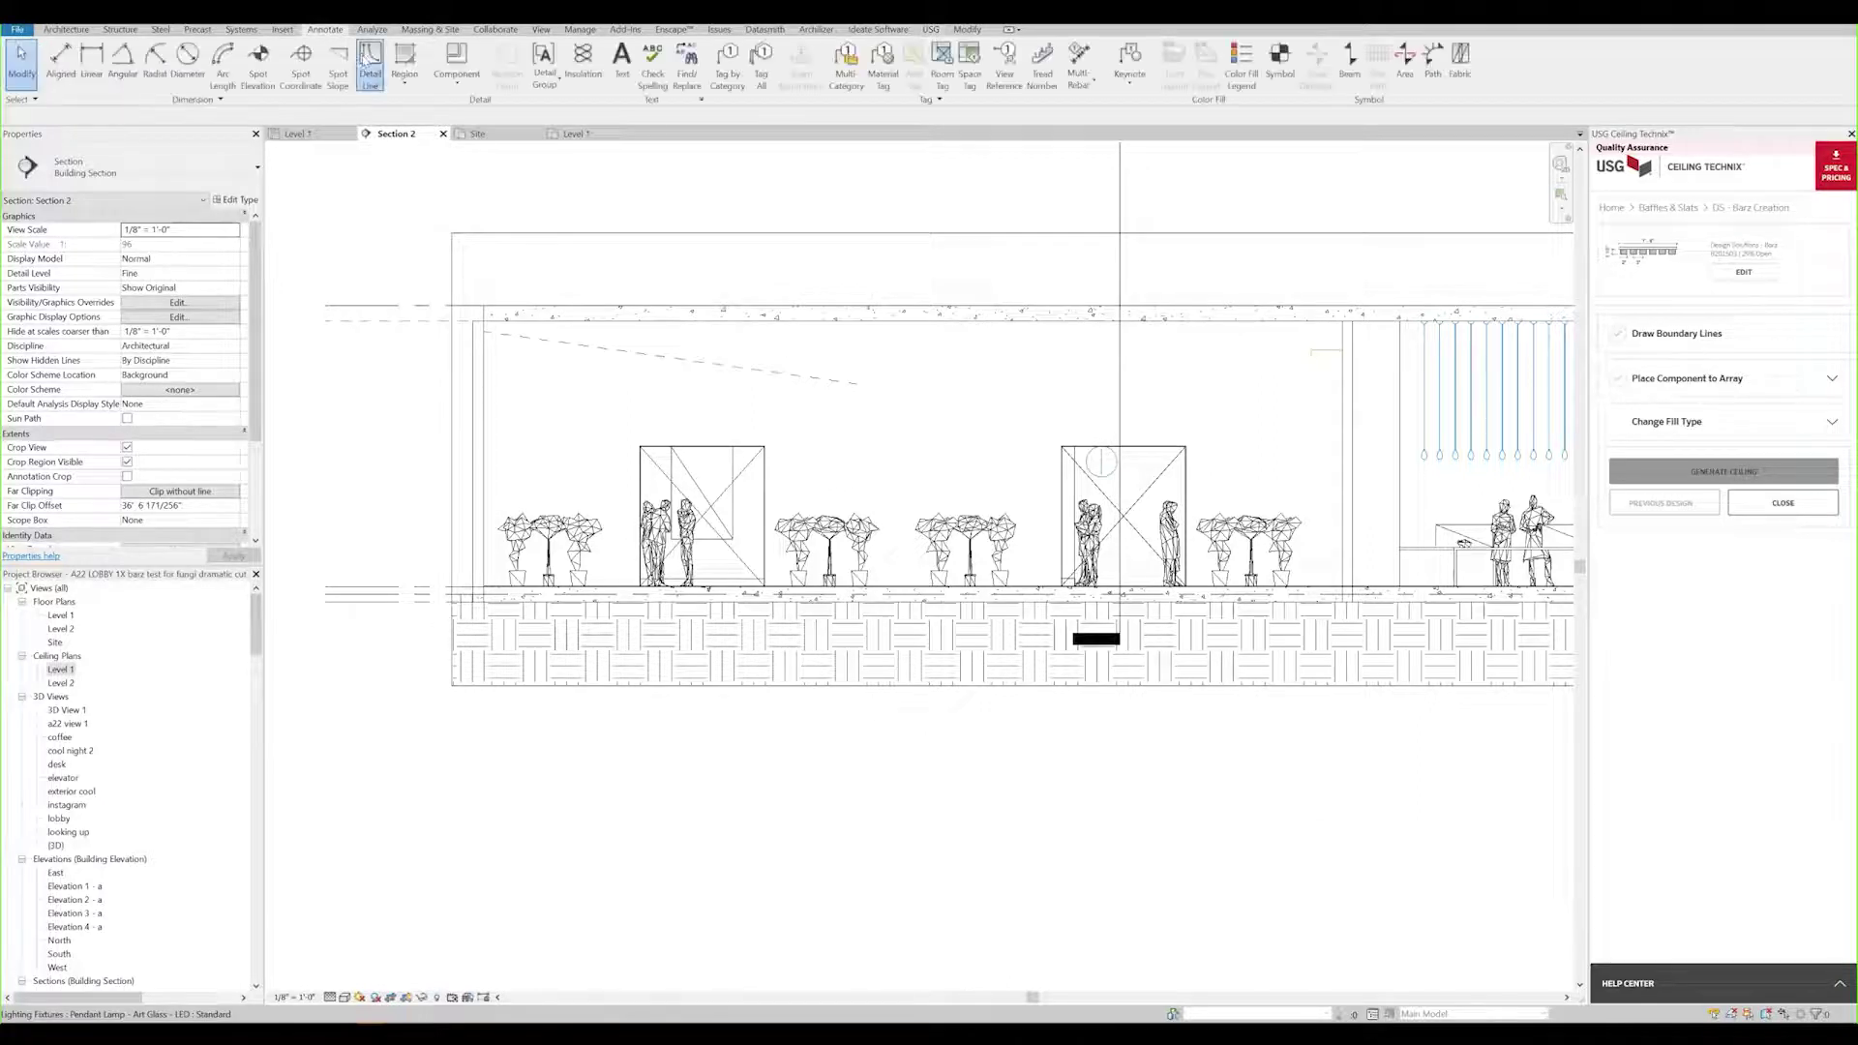
{"action": "left_click", "coordinate": [597, 82]}
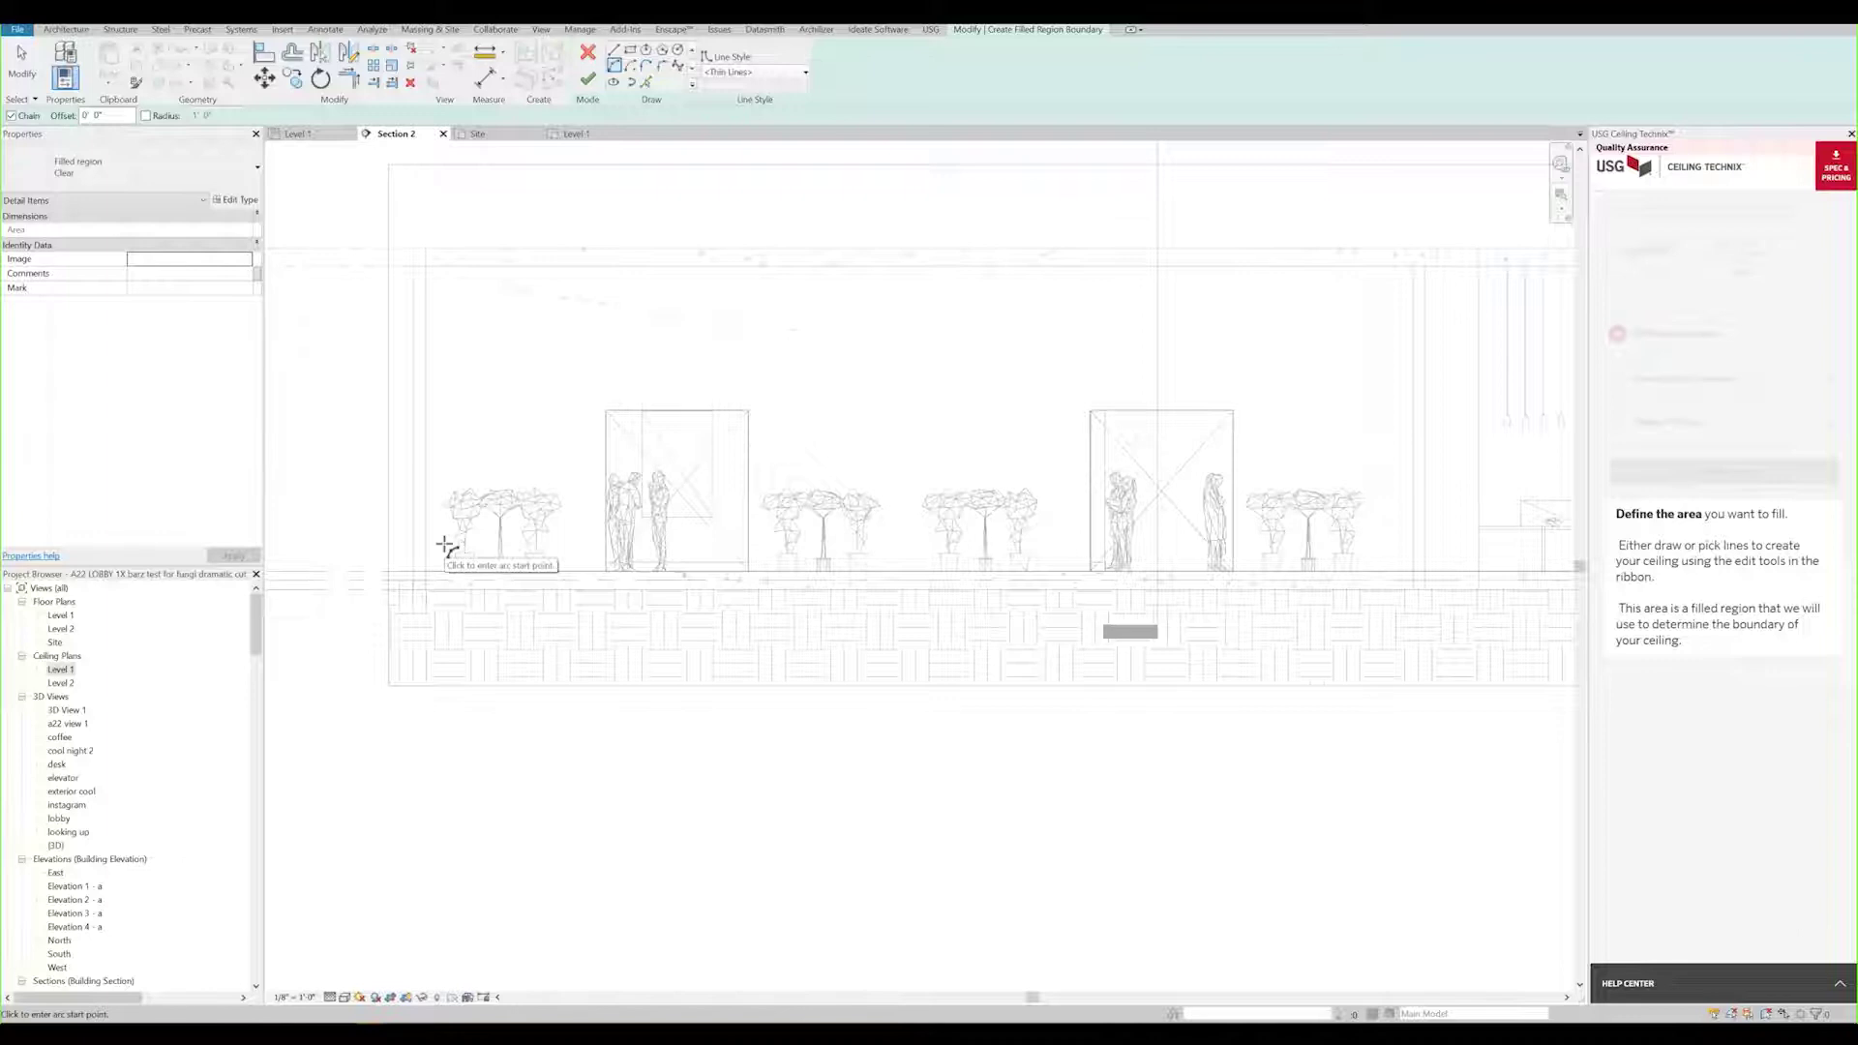
{"action": "left_click", "coordinate": [566, 571]}
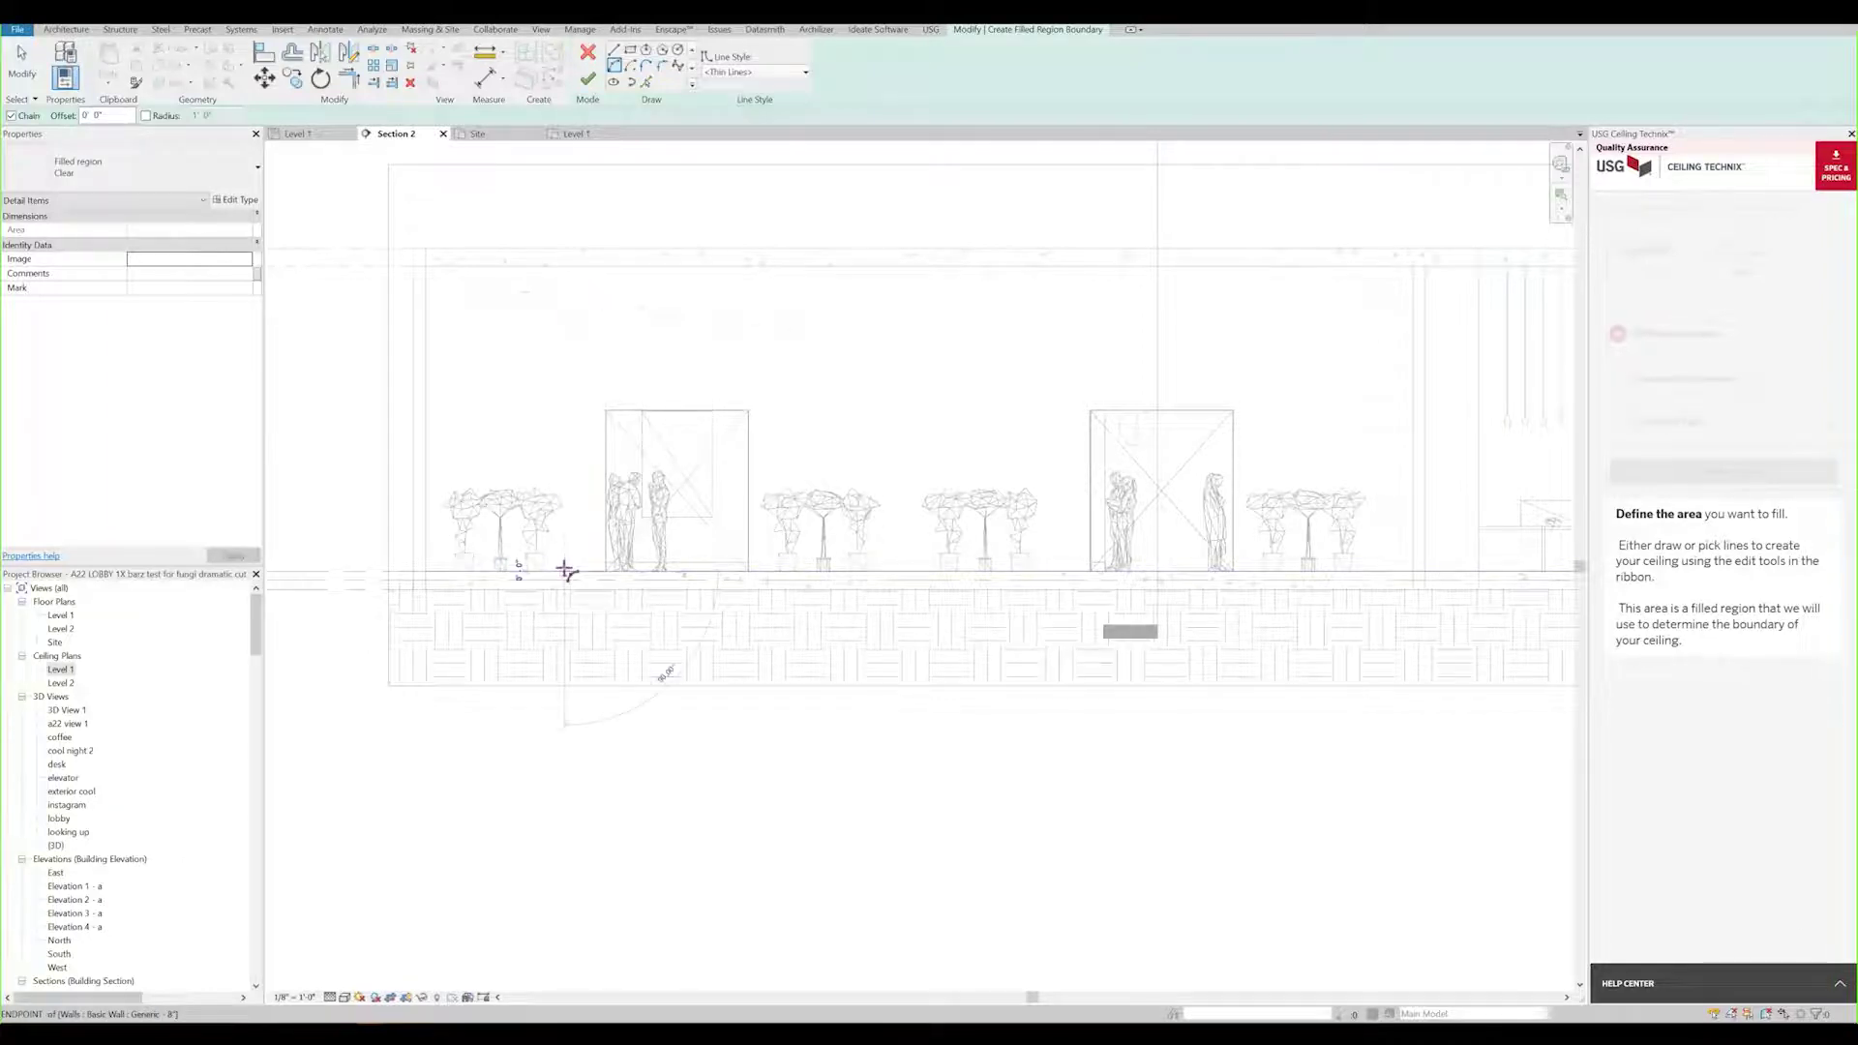
{"action": "left_click", "coordinate": [801, 449]}
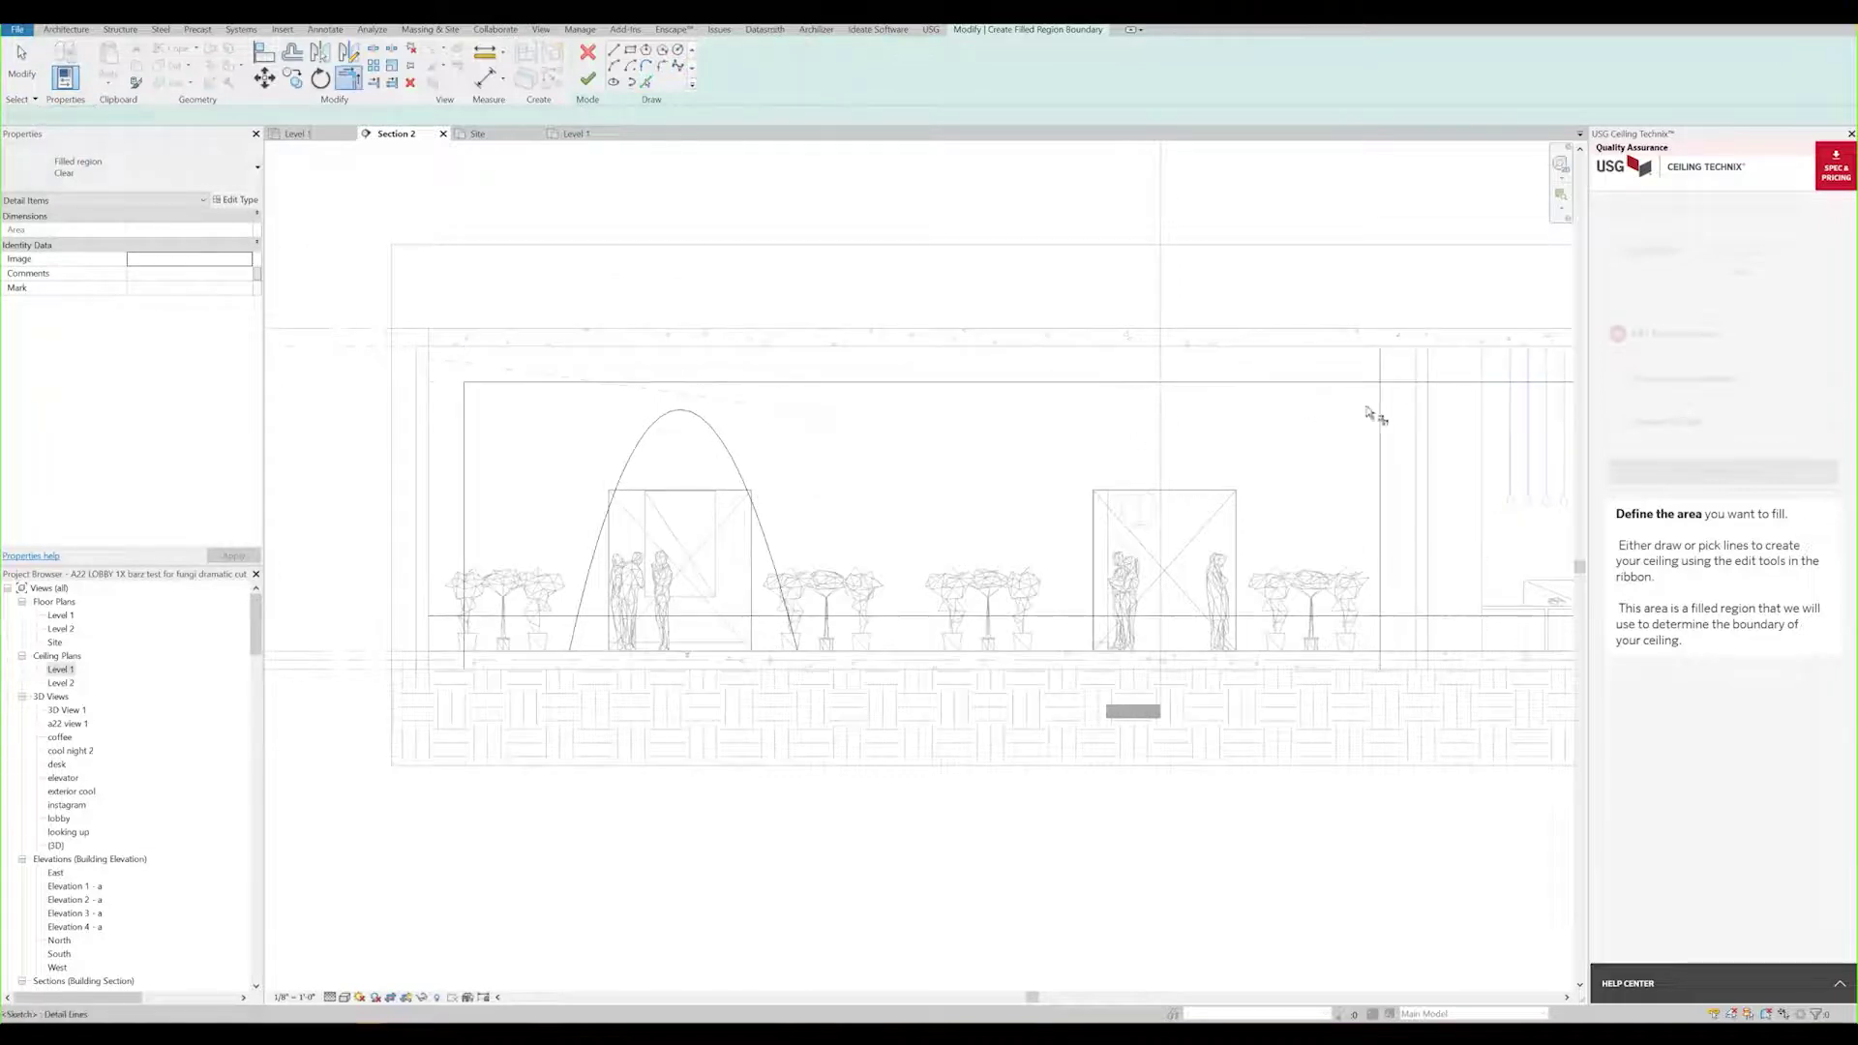
Snap the arch end to the base line, copy it over the second doorway, and finish
{"action": "left_click", "coordinate": [581, 624]}
{"action": "scroll", "coordinate": [607, 620], "scroll_direction": "up", "scroll_amount": 3}
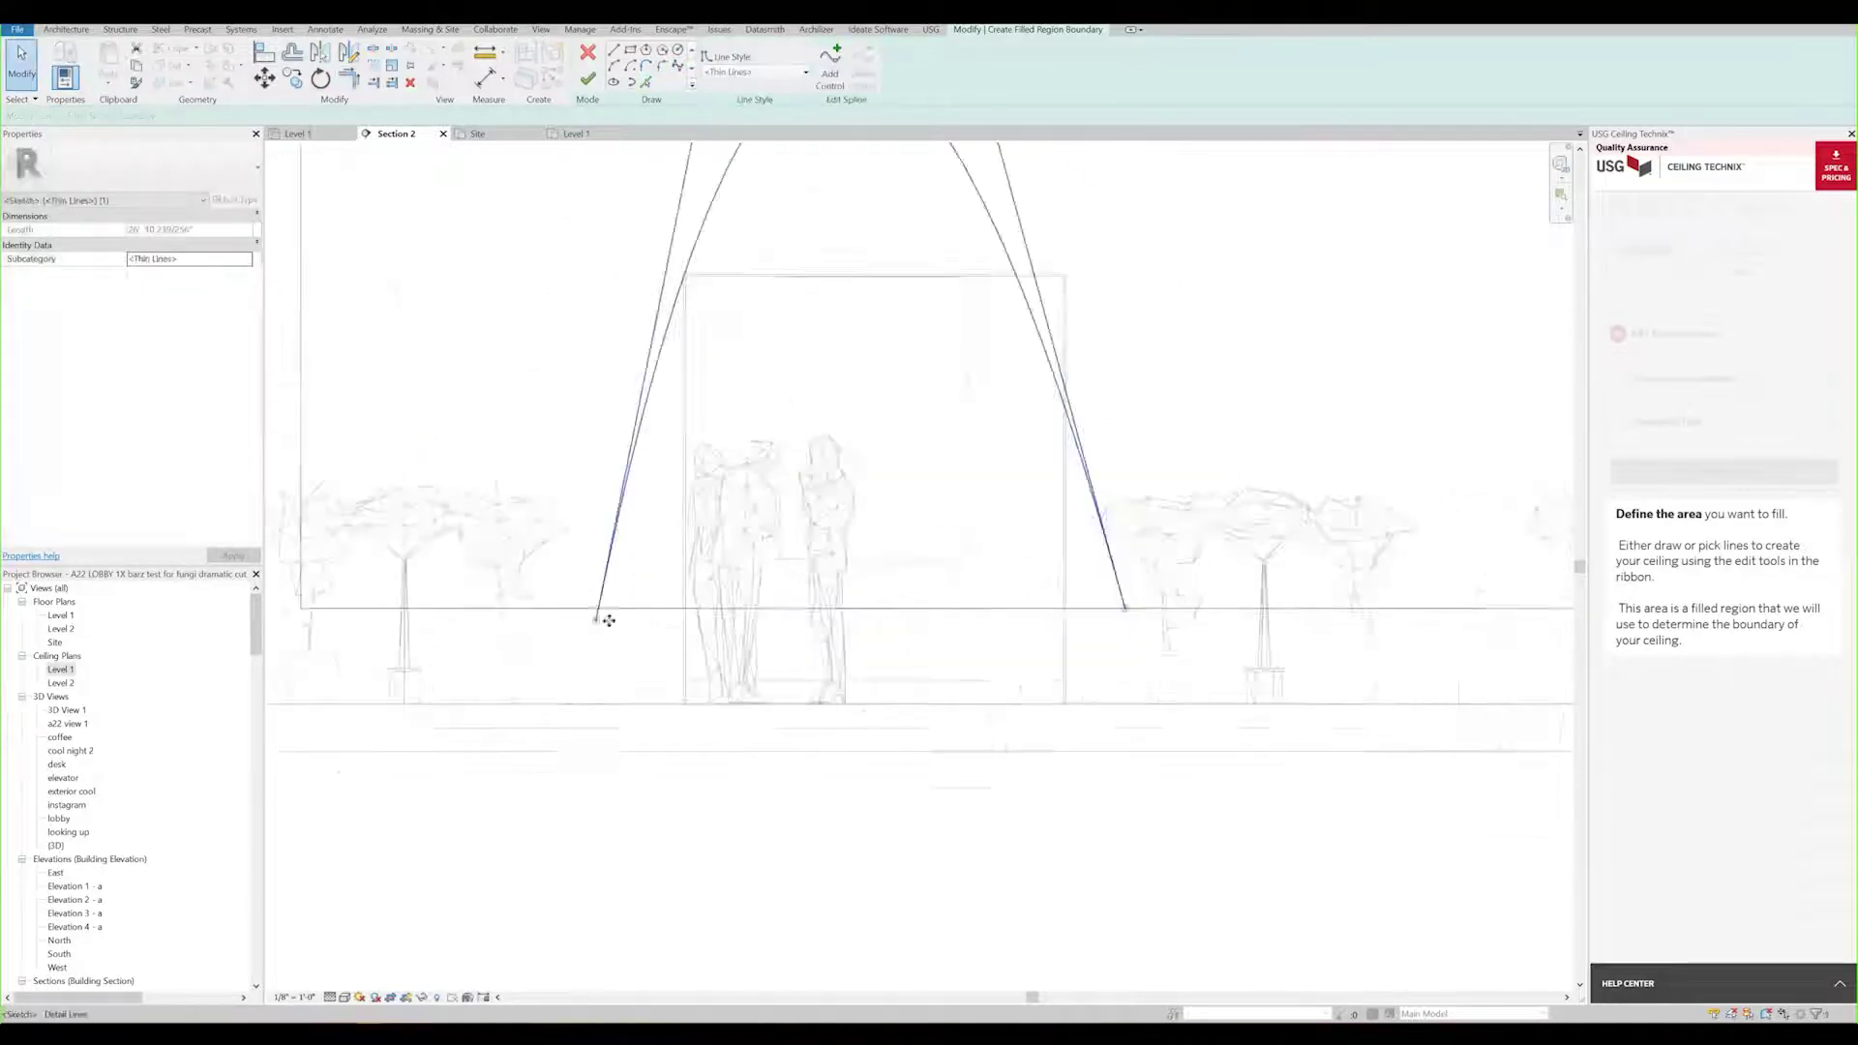
{"action": "scroll", "coordinate": [607, 620], "scroll_direction": "down", "scroll_amount": 3}
{"action": "left_click_drag", "start_coordinate": [607, 620], "coordinate": [692, 221]}
{"action": "scroll", "coordinate": [523, 733], "scroll_direction": "up", "scroll_amount": 3}
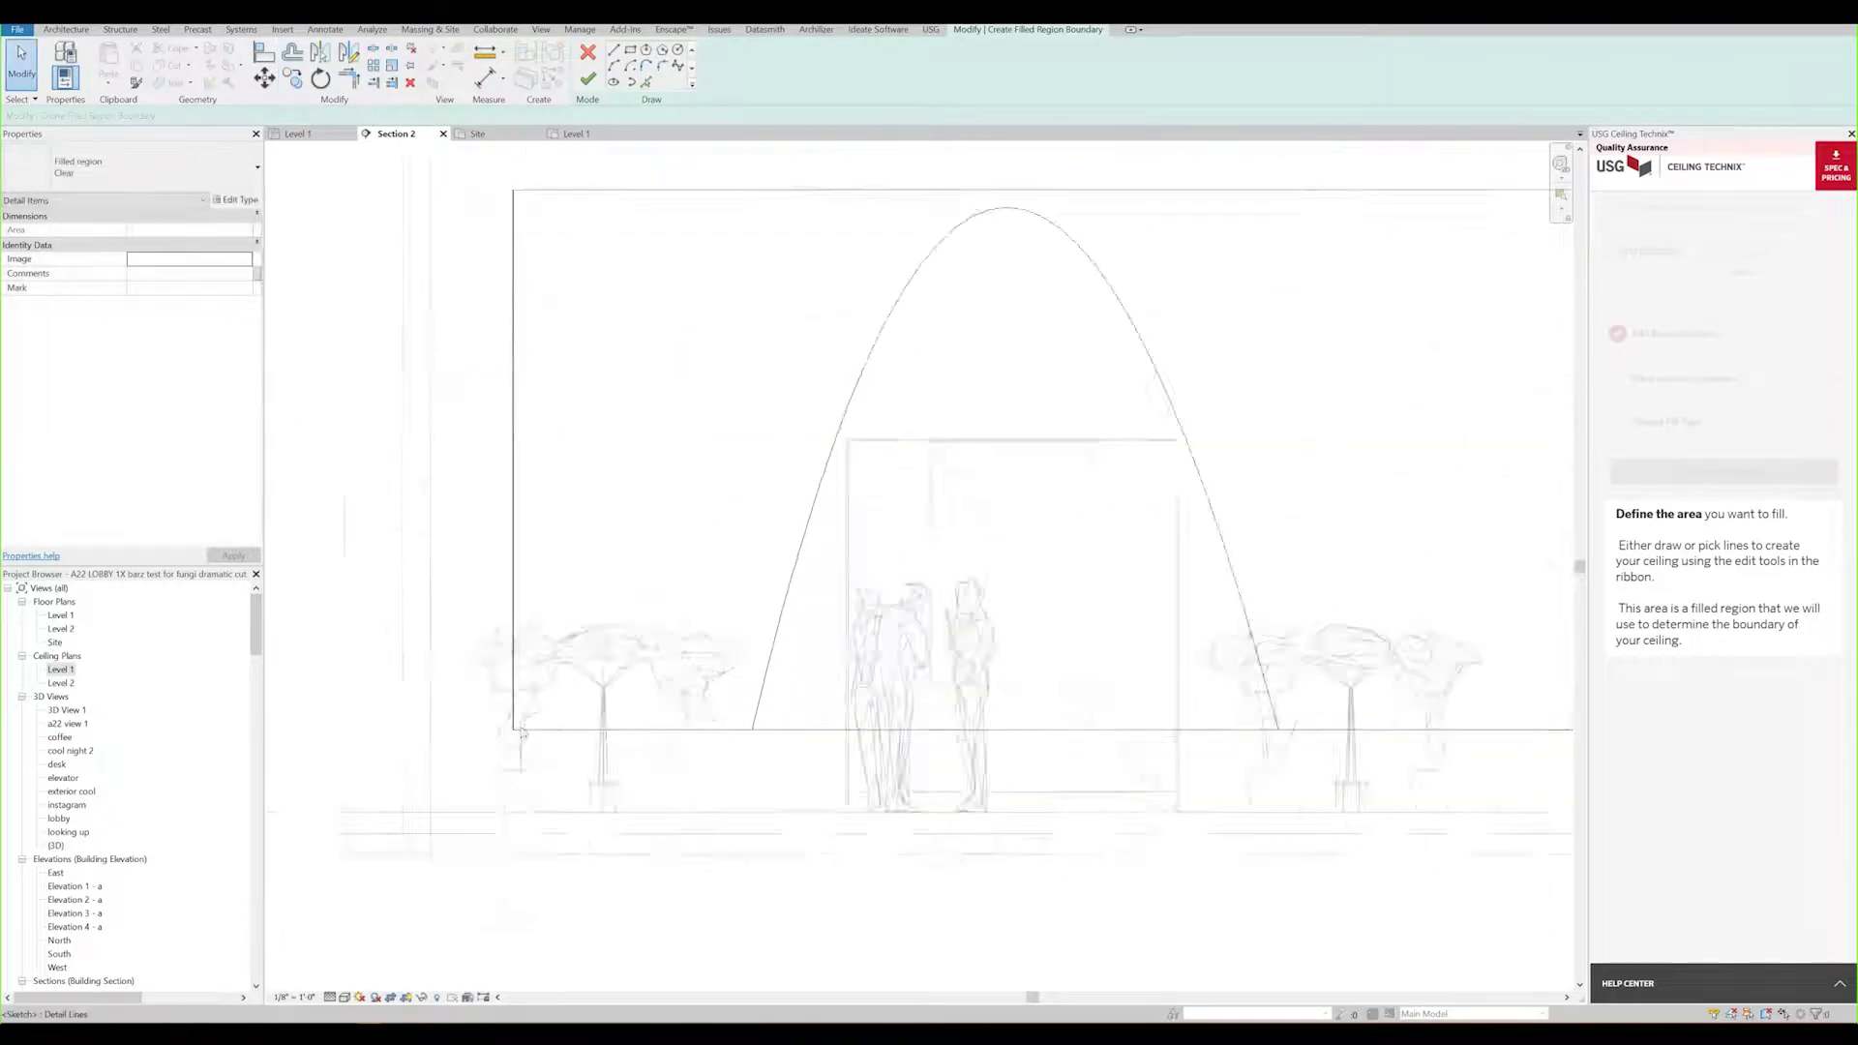
{"action": "scroll", "coordinate": [1307, 746], "scroll_direction": "up", "scroll_amount": 3}
{"action": "scroll", "coordinate": [726, 706], "scroll_direction": "down", "scroll_amount": 3}
{"action": "scroll", "coordinate": [1177, 693], "scroll_direction": "up", "scroll_amount": 3}
{"action": "scroll", "coordinate": [1191, 576], "scroll_direction": "down", "scroll_amount": 3}
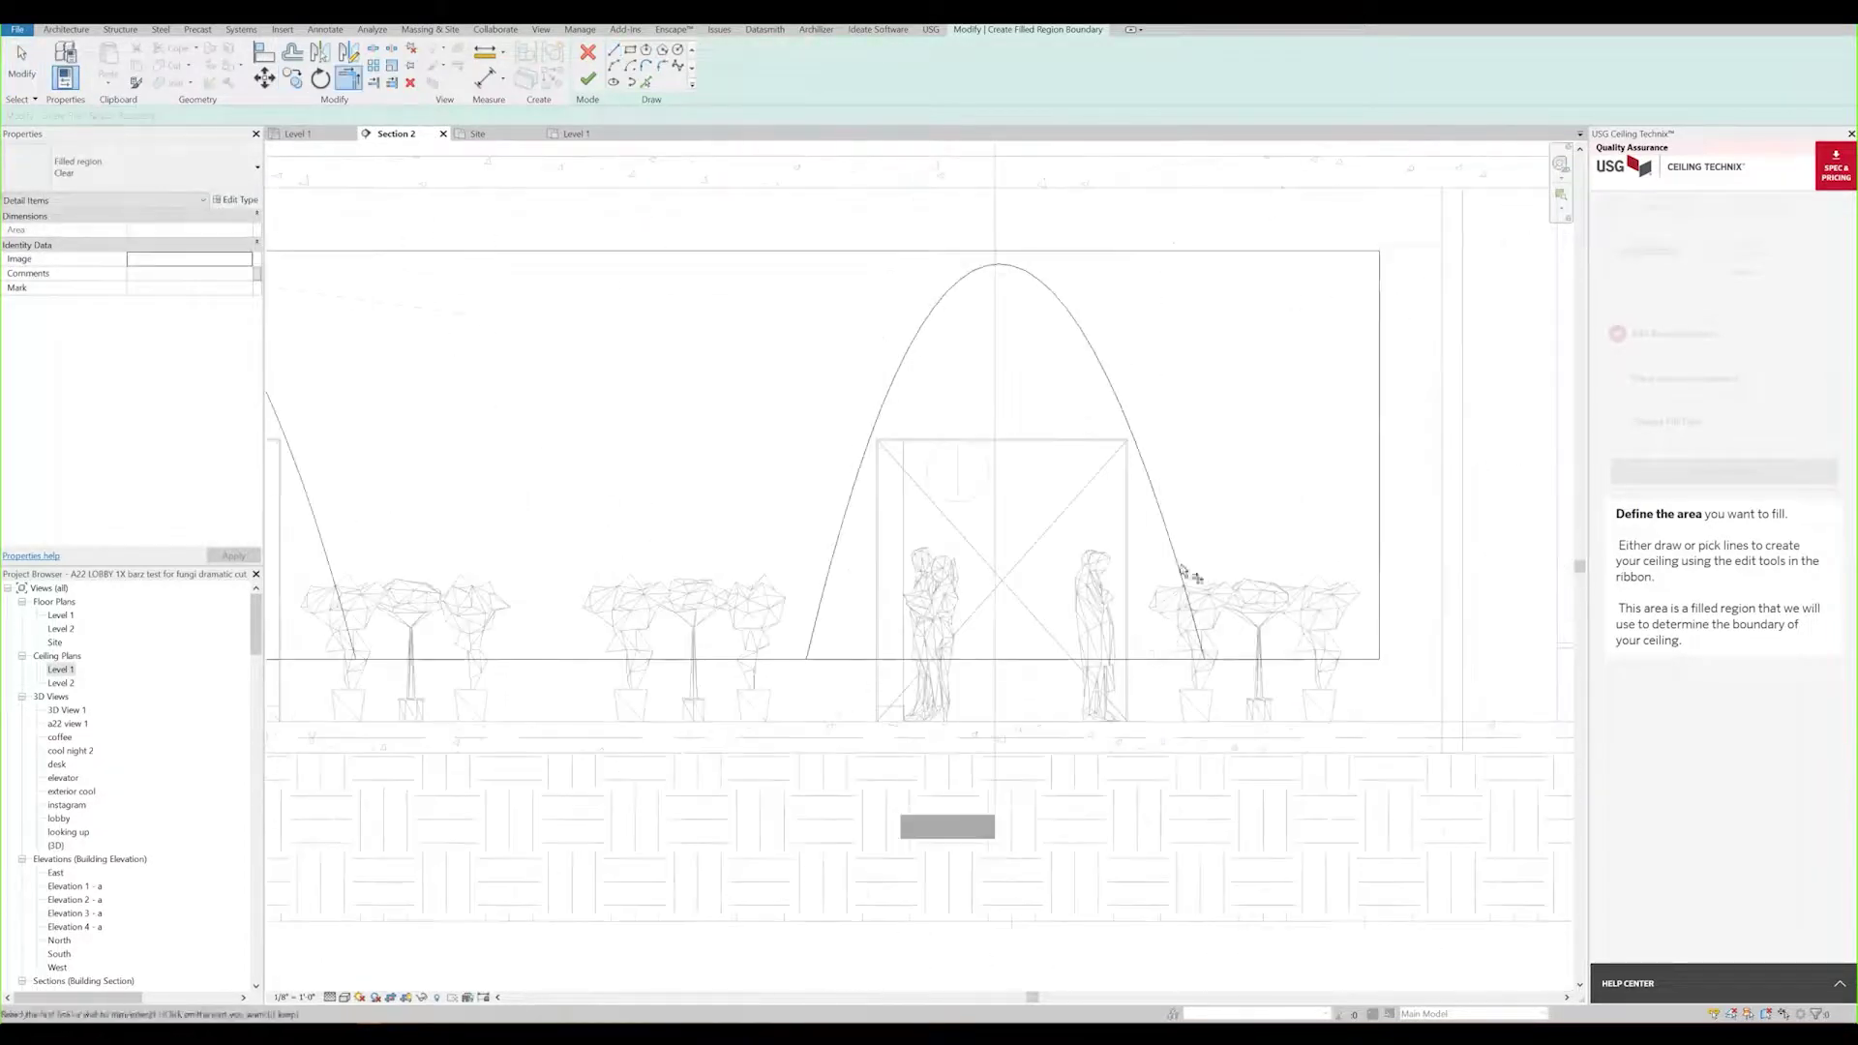
{"action": "scroll", "coordinate": [1190, 576], "scroll_direction": "down", "scroll_amount": 3}
{"action": "key", "text": "c"}
{"action": "key", "text": "o"}
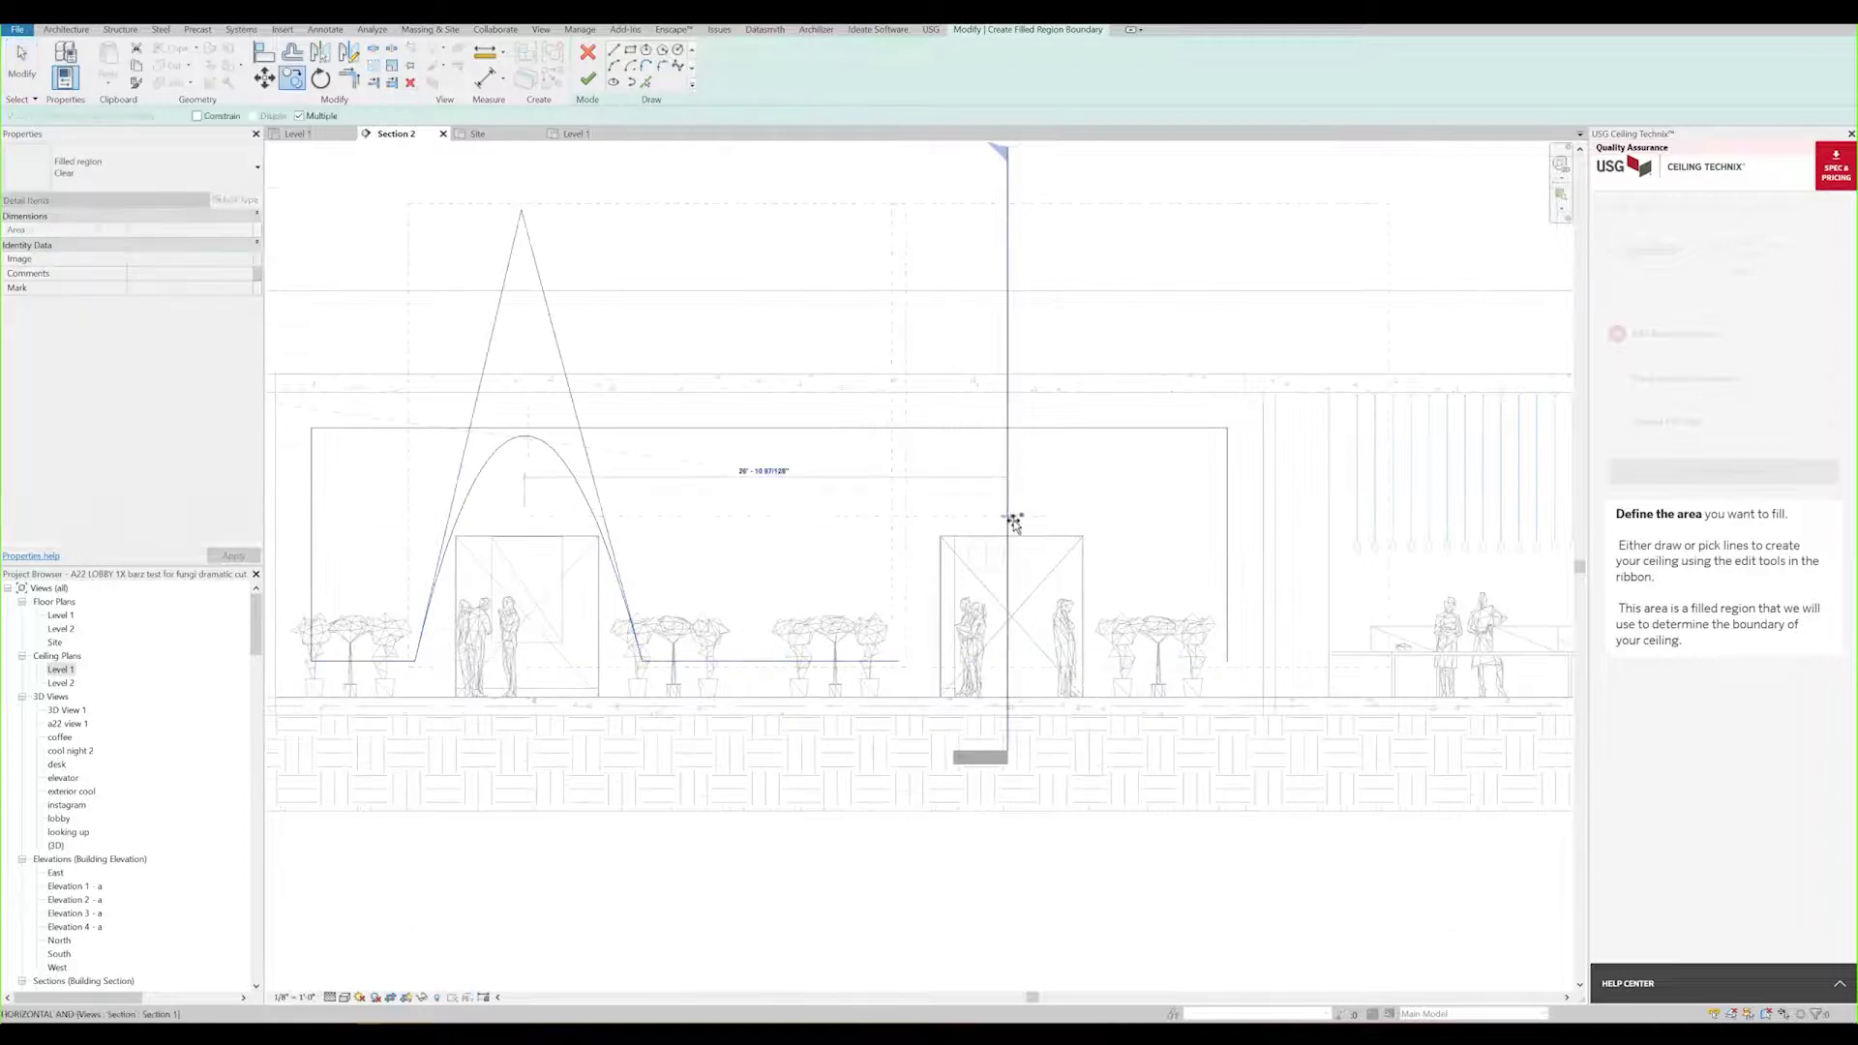
{"action": "left_click", "coordinate": [1014, 524]}
{"action": "scroll", "coordinate": [1013, 522], "scroll_direction": "up", "scroll_amount": 1}
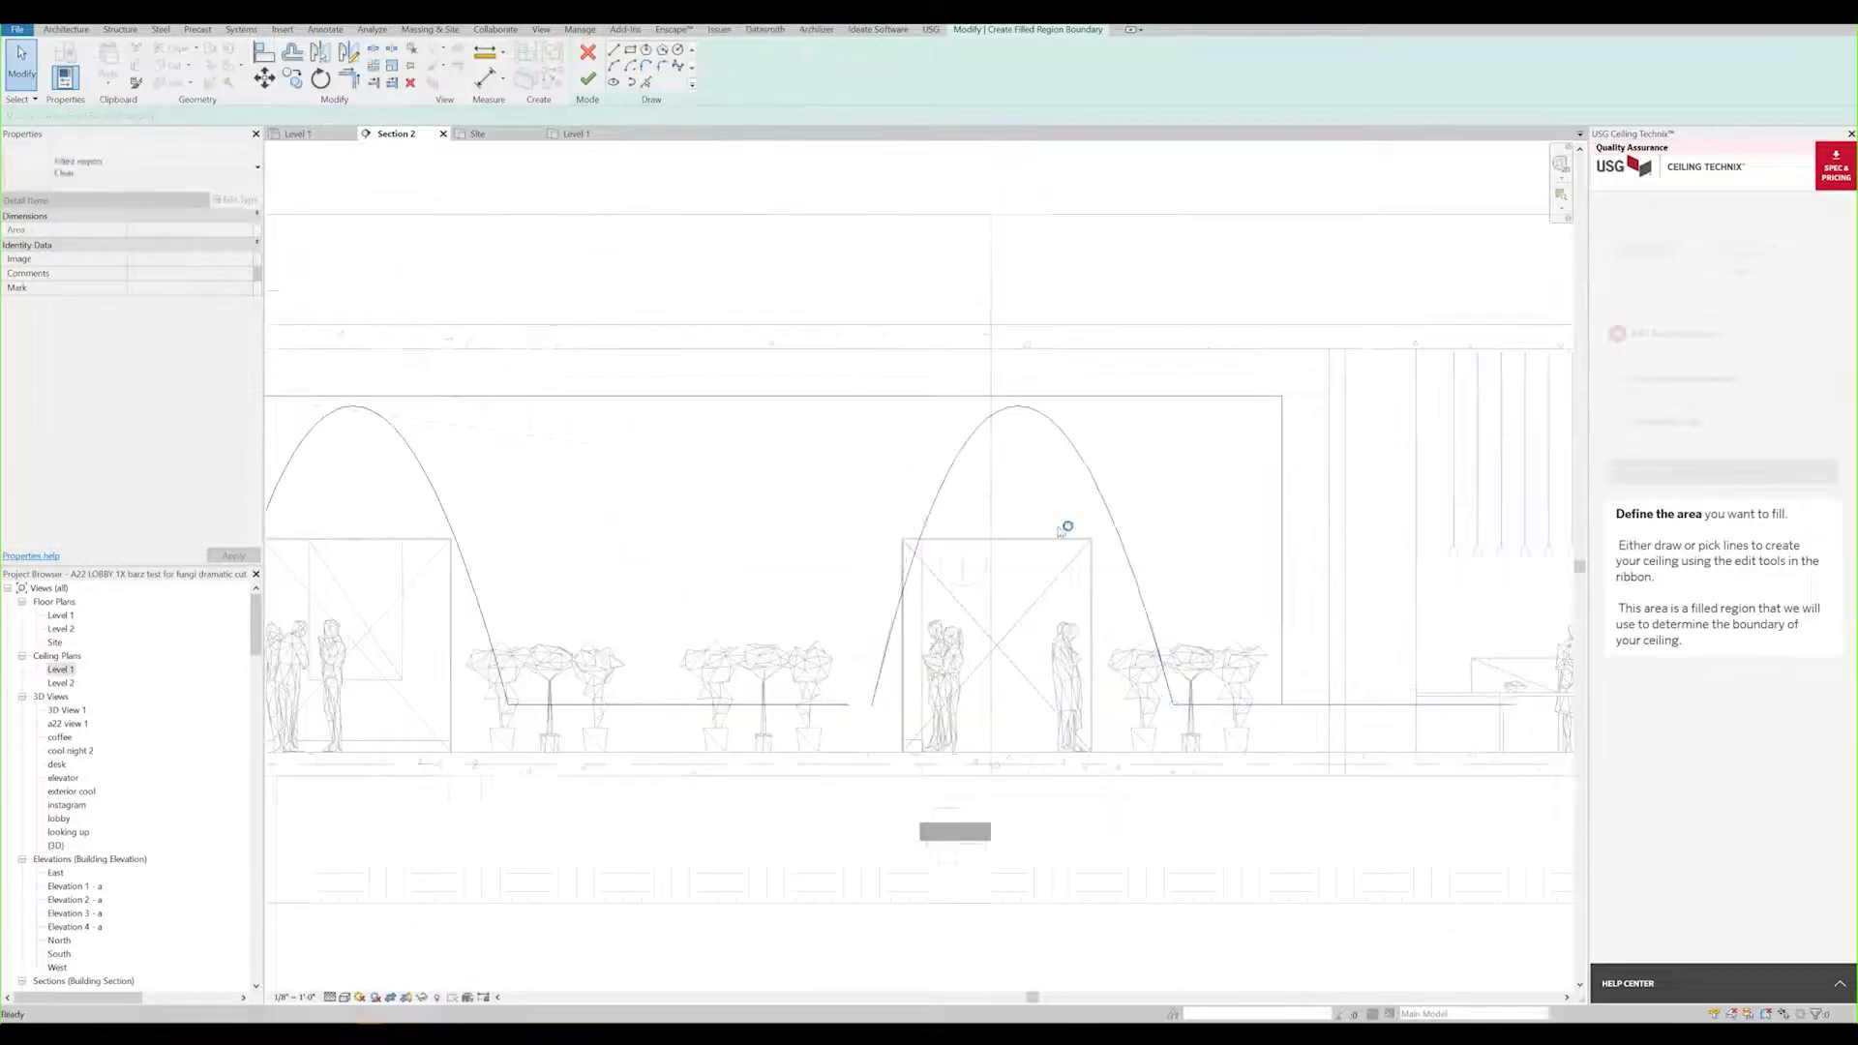
{"action": "left_click", "coordinate": [1150, 541]}
{"action": "scroll", "coordinate": [1272, 661], "scroll_direction": "down", "scroll_amount": 2}
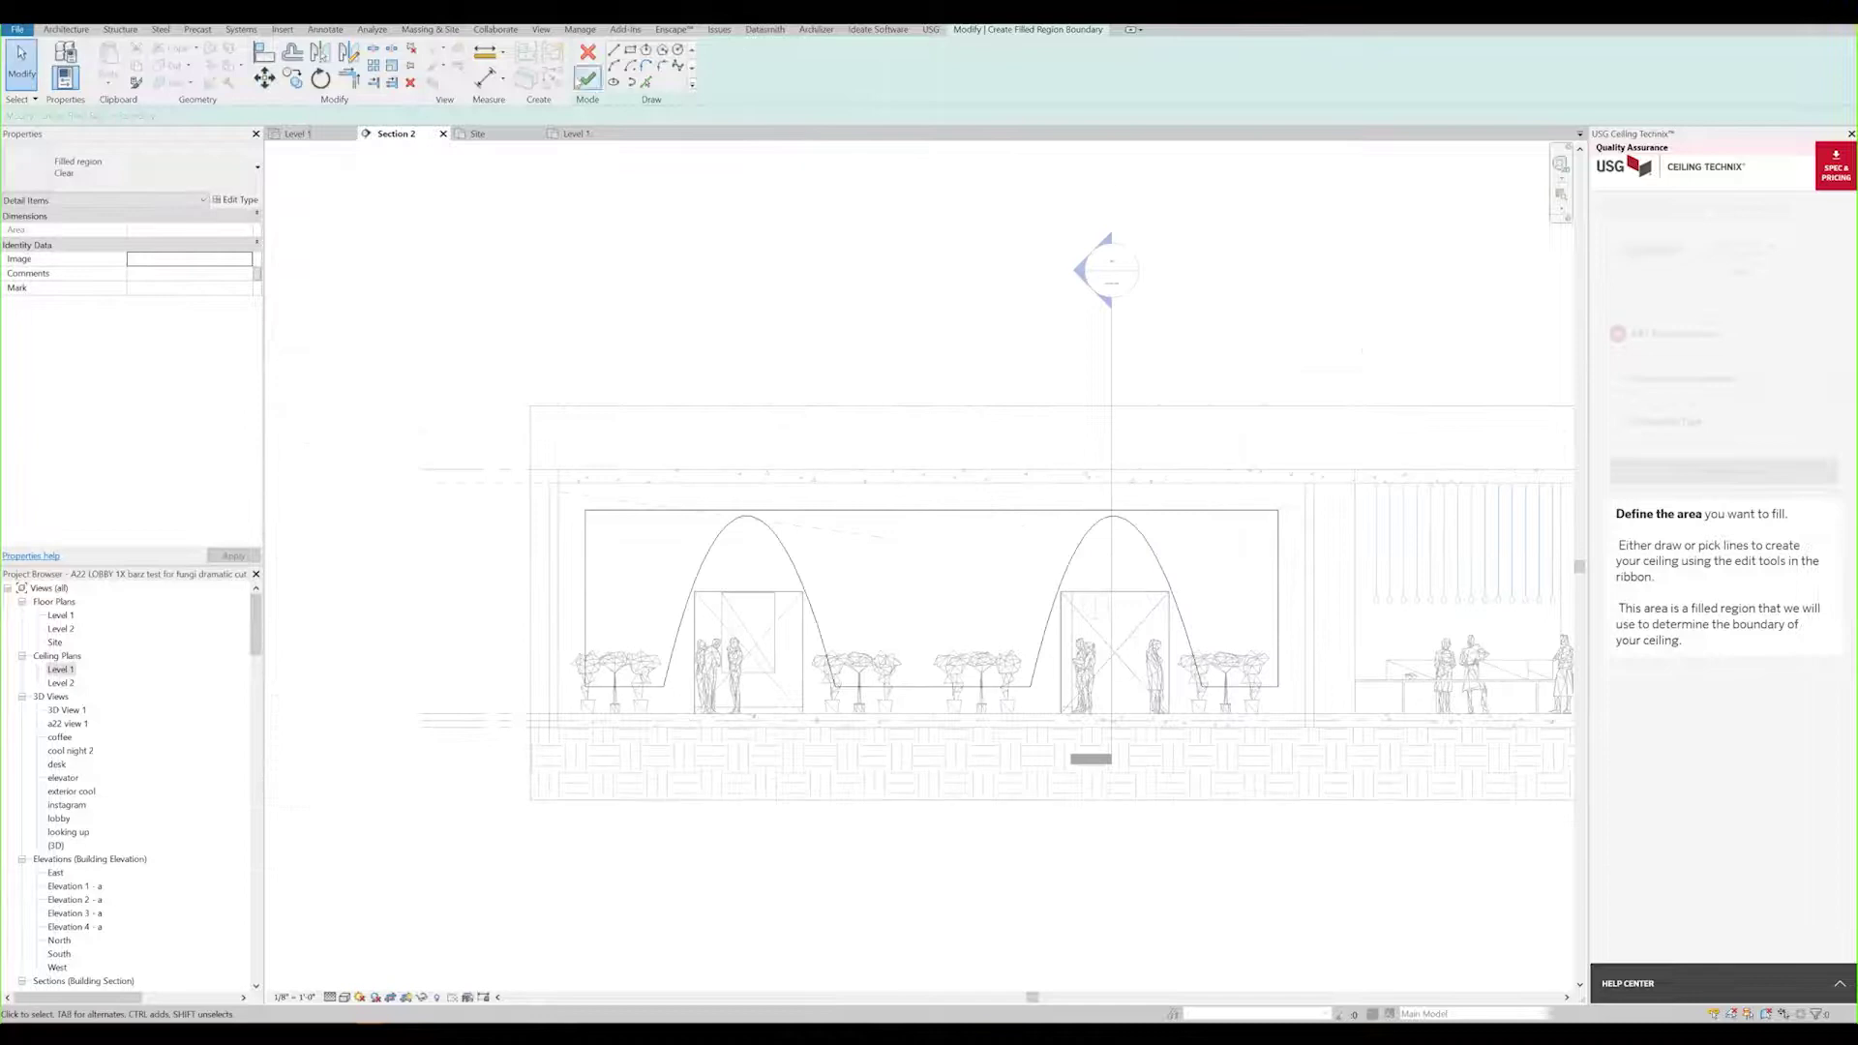
{"action": "left_click", "coordinate": [587, 80]}
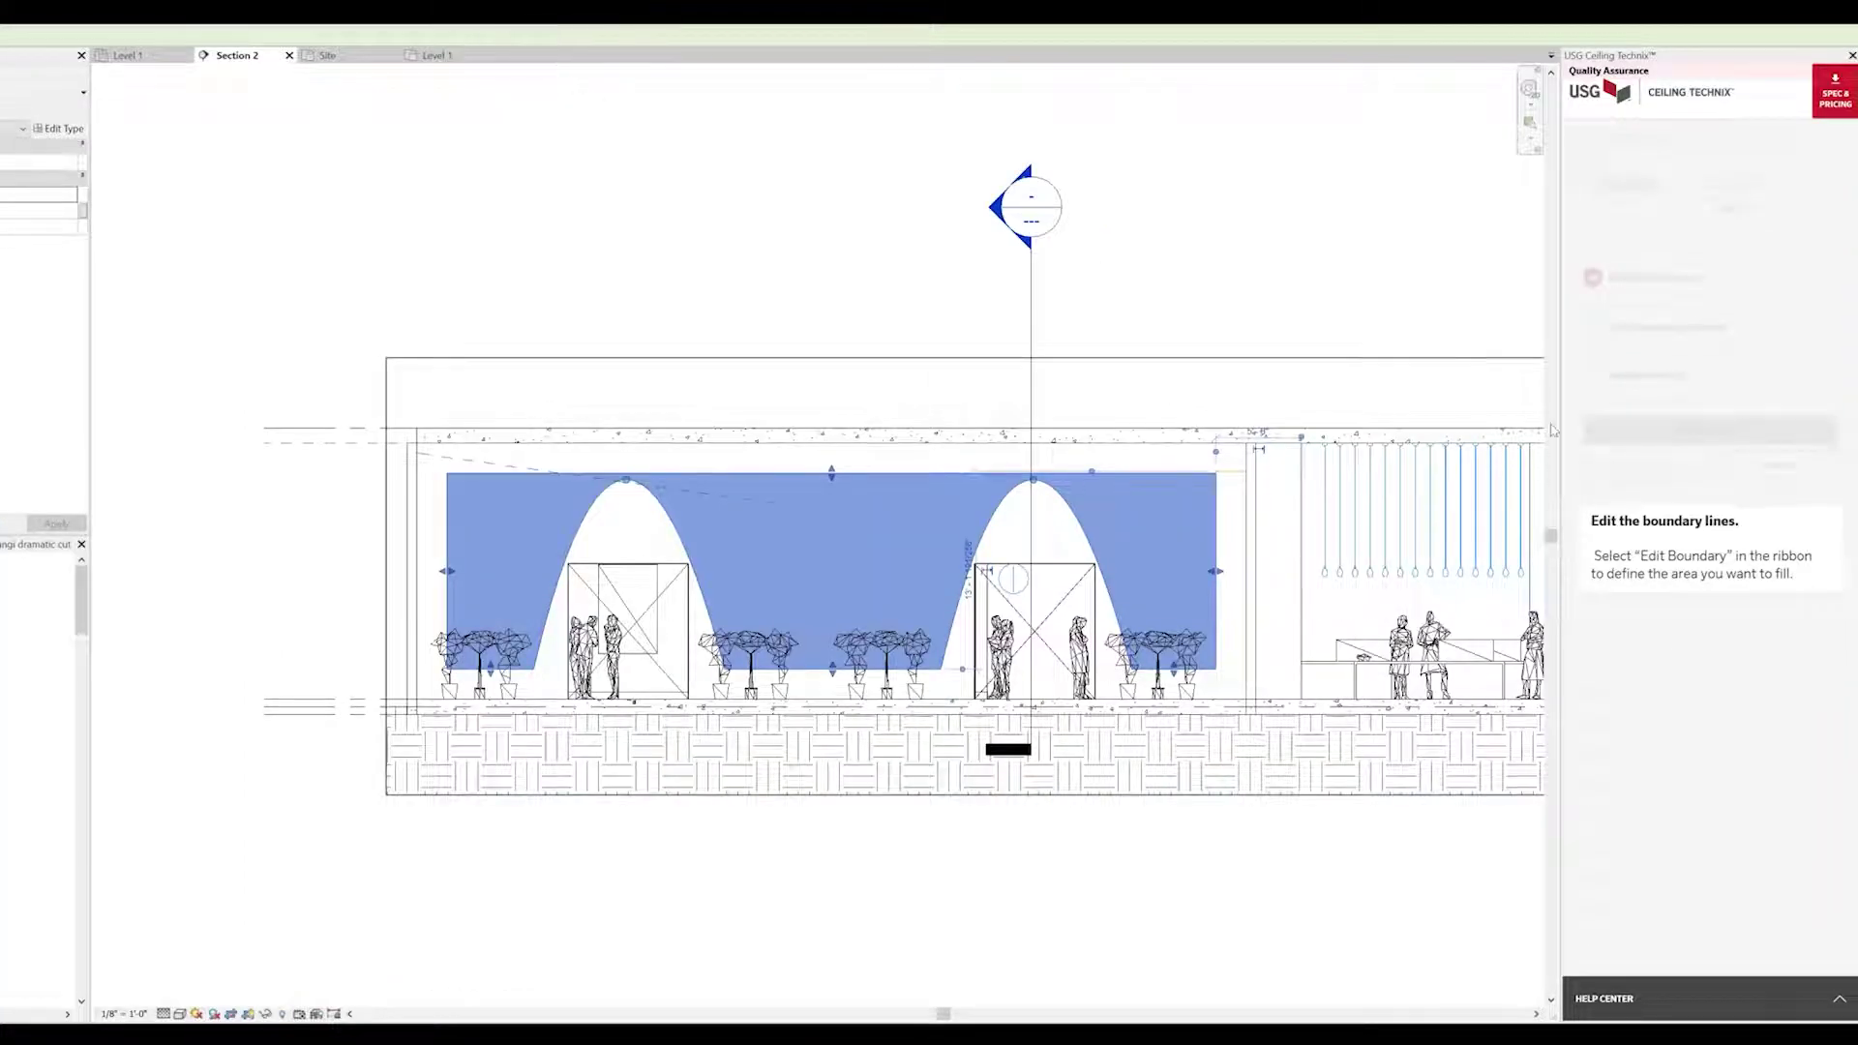
Put the Barz anchor baffle on the Section 2 wall face between the arches
{"action": "left_click", "coordinate": [1033, 335]}
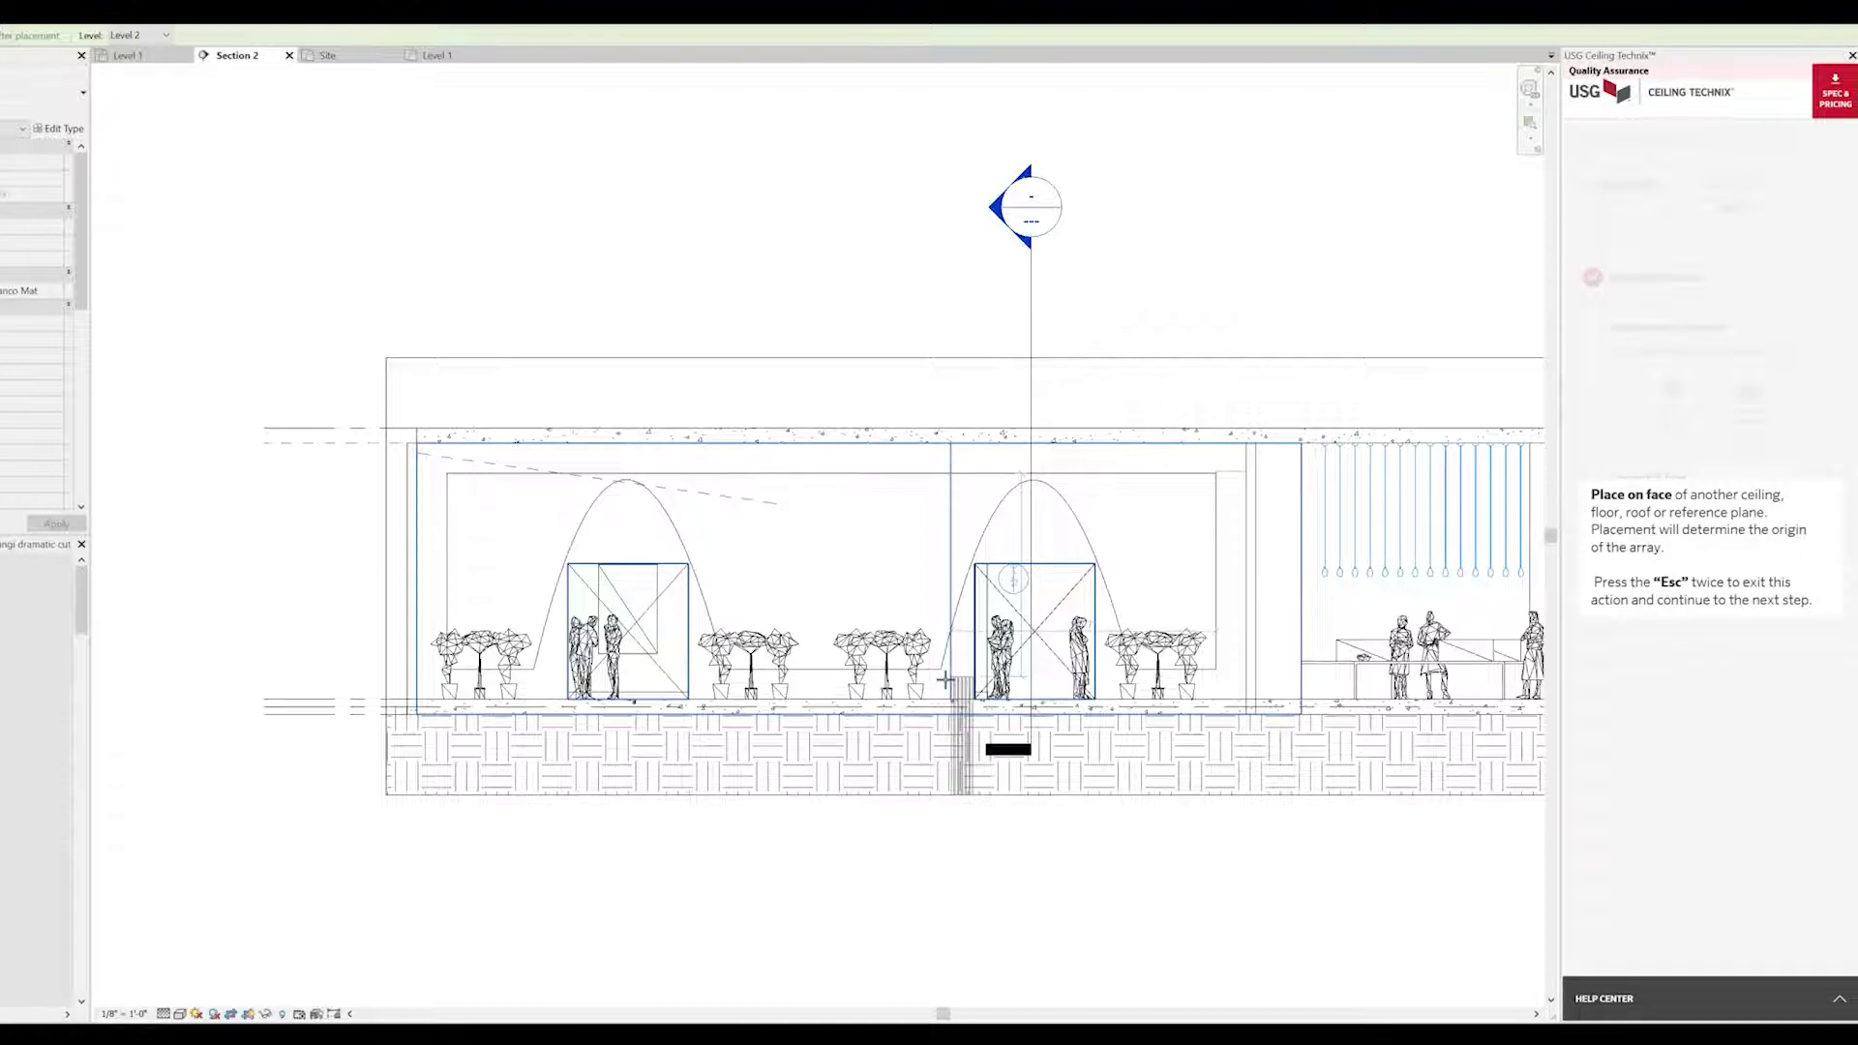
{"action": "left_click", "coordinate": [826, 475]}
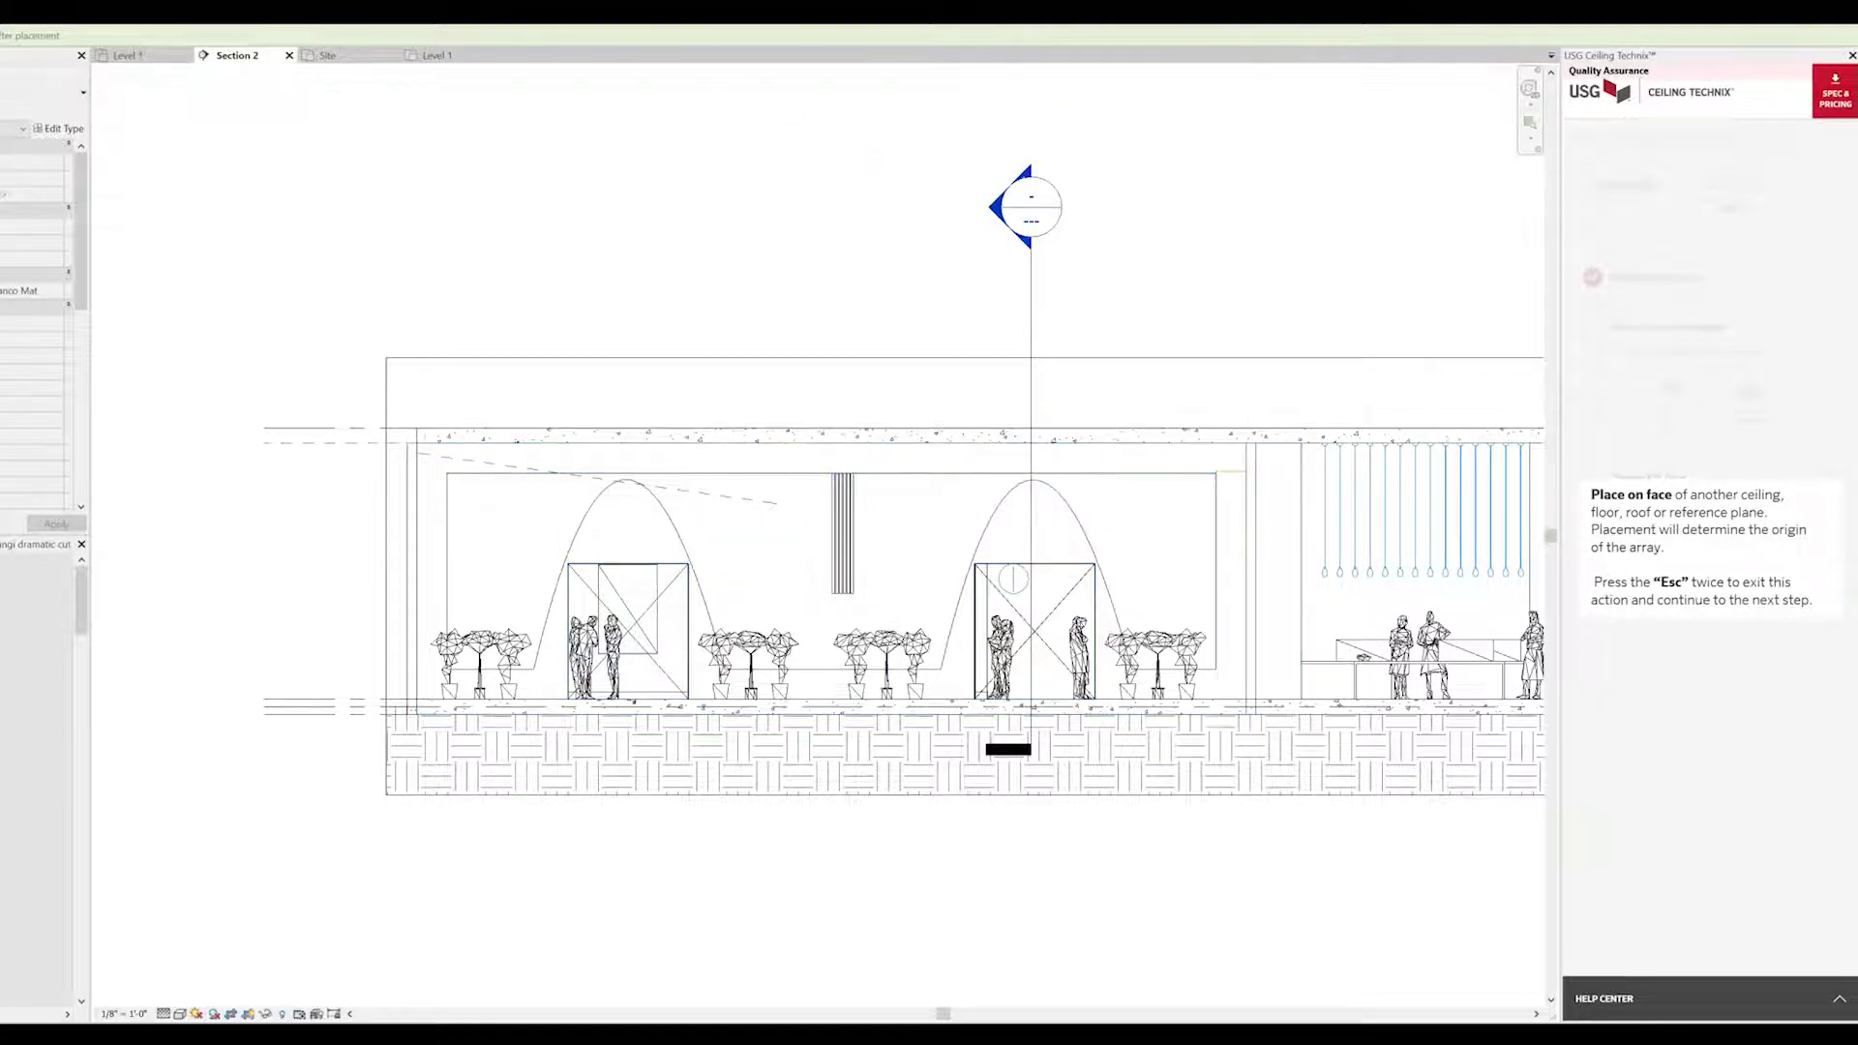
{"action": "key", "text": "Escape"}
{"action": "key", "text": "Escape"}
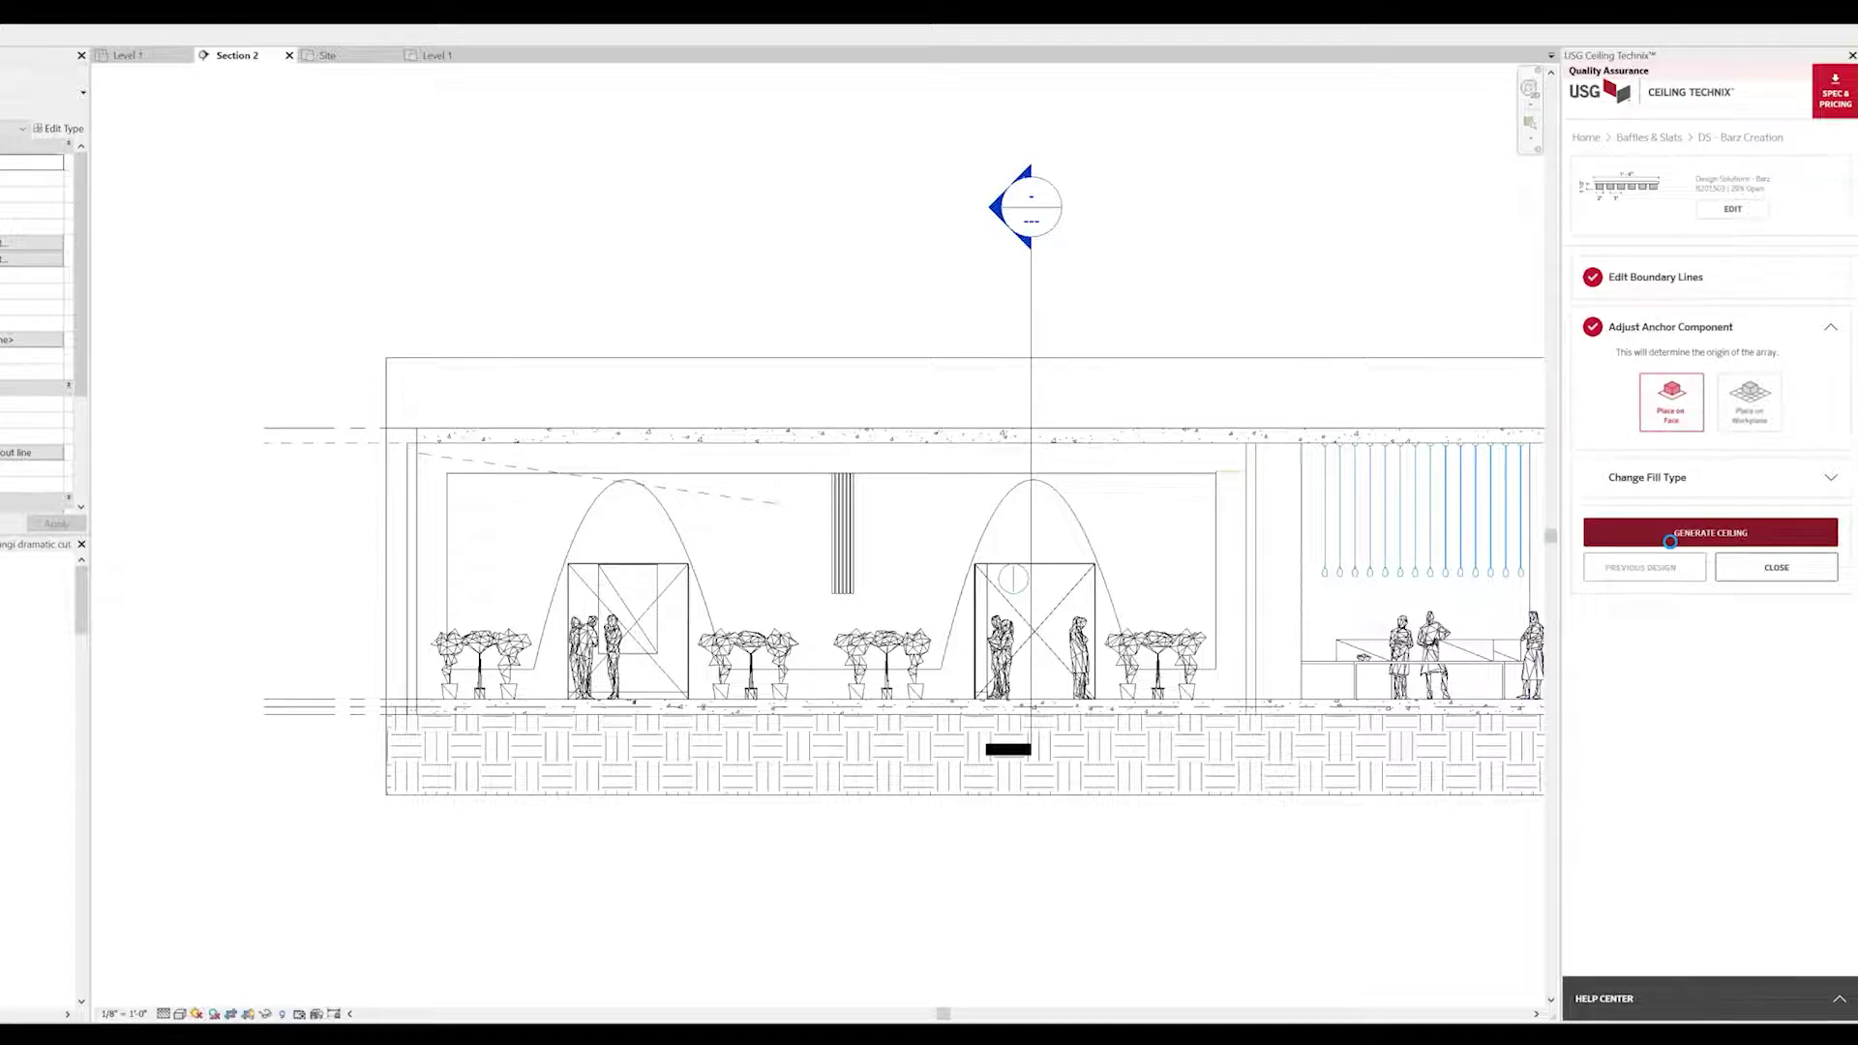
Start generating the arch-cut Barz baffle array on the Section 2 wall
{"action": "left_click", "coordinate": [1671, 542]}
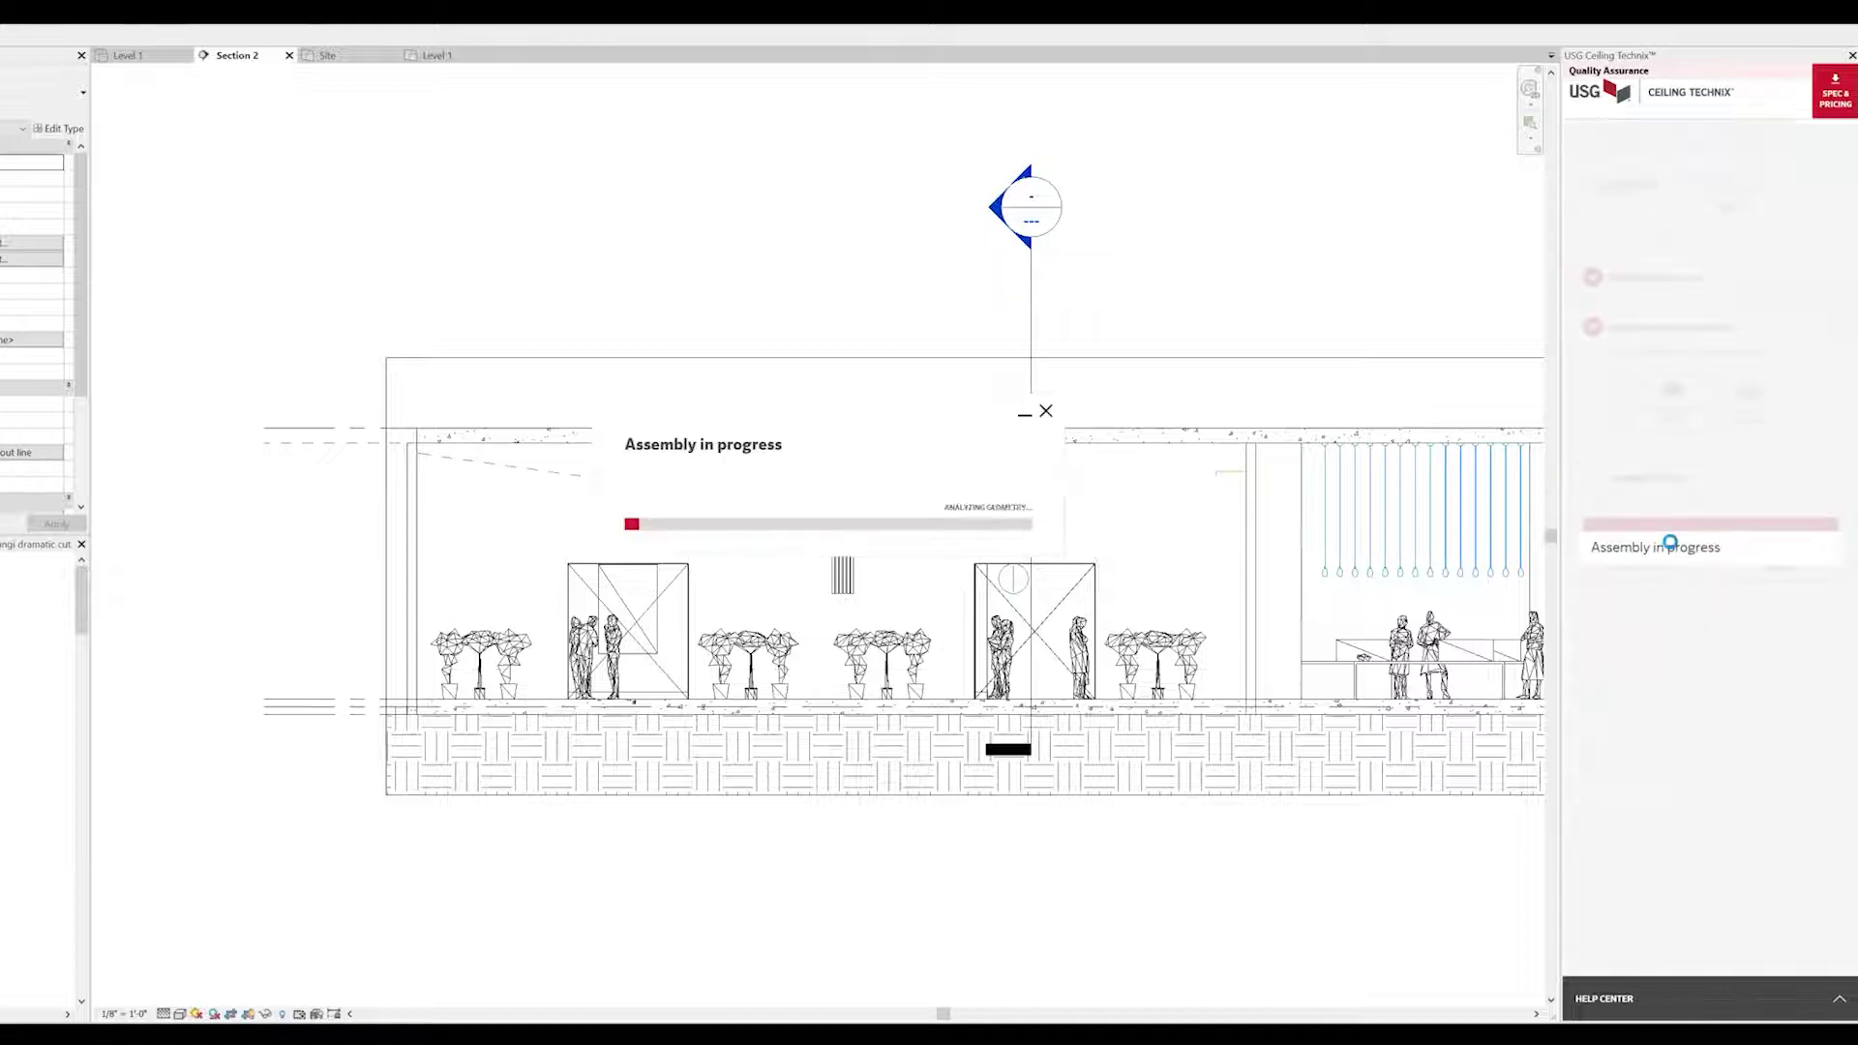